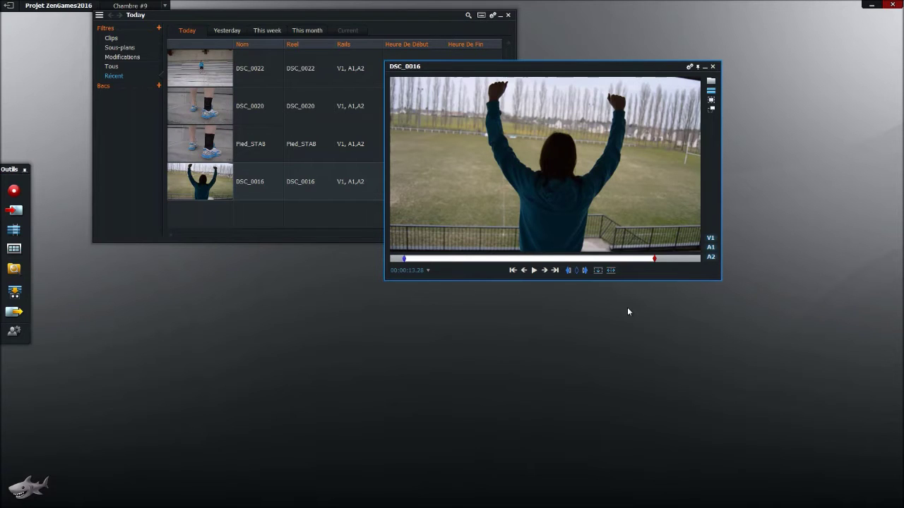
Mark the out point of DSC_0016 at the playhead and create a new edit from the marked section using Replace.
{"action": "key", "text": "o"}
{"action": "left_click", "coordinate": [678, 258]}
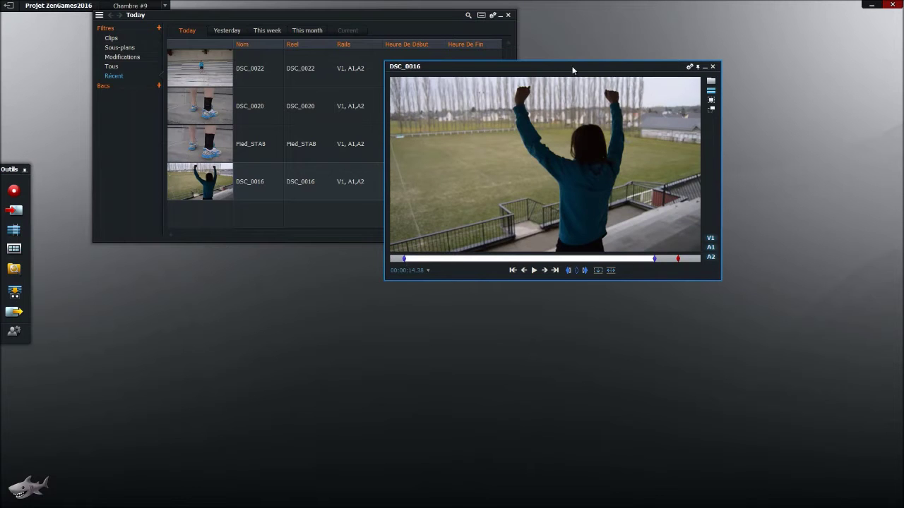
{"action": "left_click_drag", "start_coordinate": [581, 65], "coordinate": [599, 29]}
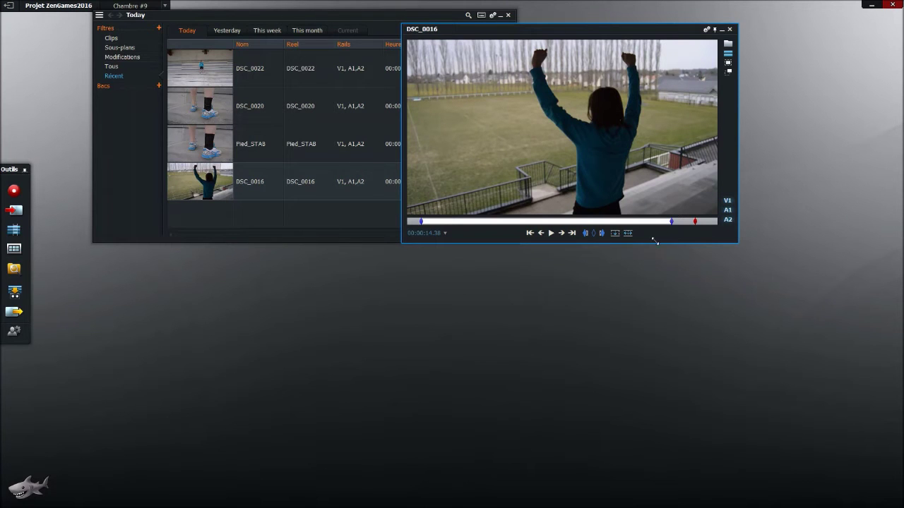
{"action": "left_click_drag", "start_coordinate": [598, 35], "coordinate": [595, 24]}
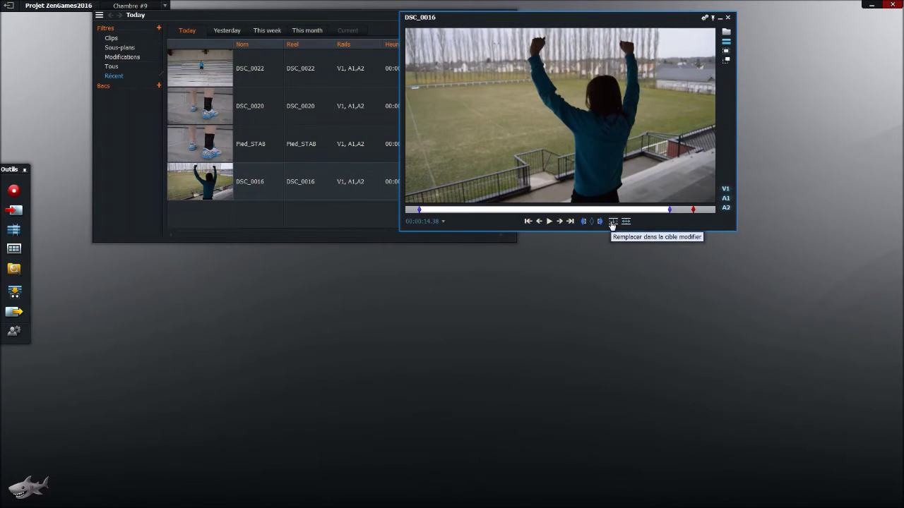
{"action": "left_click", "coordinate": [612, 222]}
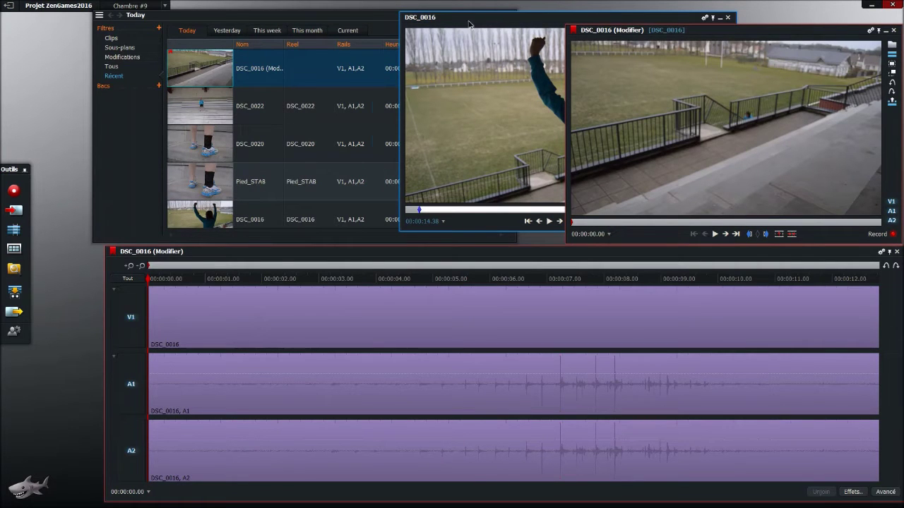
Move the DSC_0016 source viewer over the clip bin and deactivate its audio tracks A1 and A2, keeping V1 active.
{"action": "left_click_drag", "start_coordinate": [468, 25], "coordinate": [255, 28]}
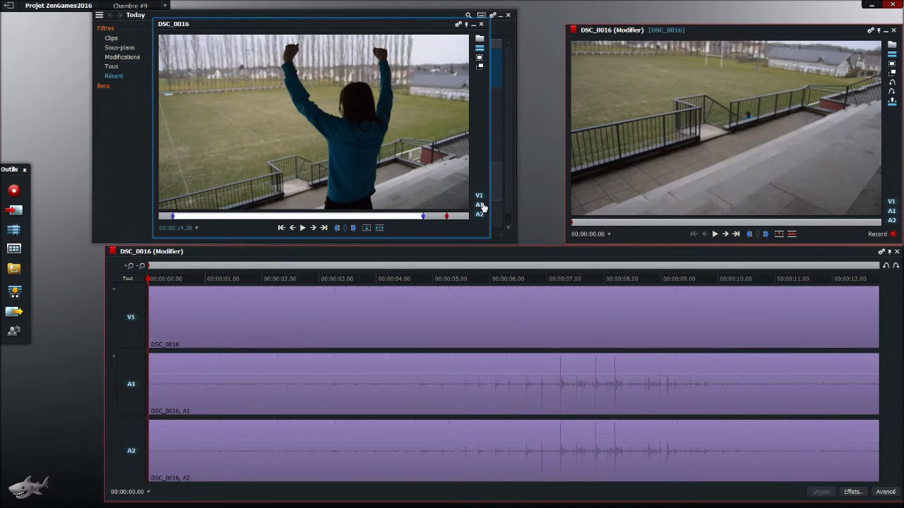
{"action": "mouse_move", "coordinate": [483, 207]}
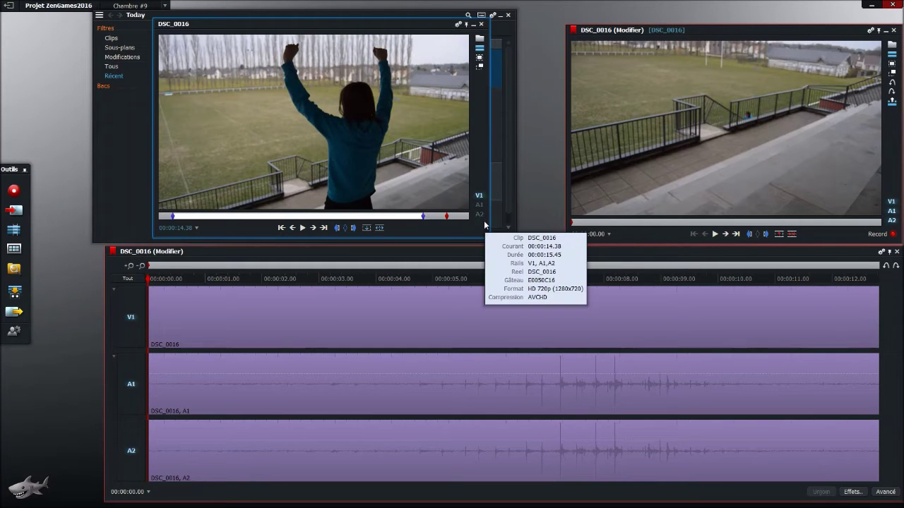
{"action": "left_click", "coordinate": [481, 206]}
{"action": "left_click", "coordinate": [480, 213]}
{"action": "left_click", "coordinate": [479, 195]}
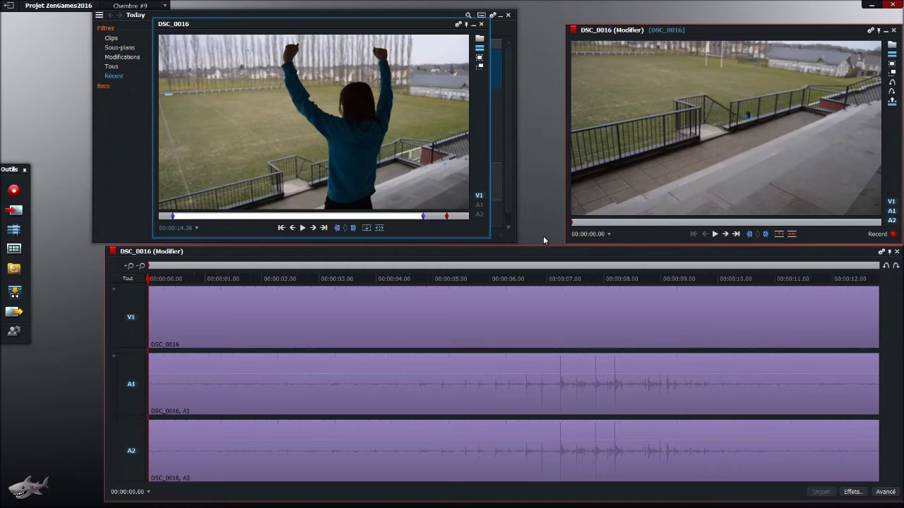
Reposition the timeline and the edit viewer so both are fully accessible, and rename the edit ENTRAINEMENT.
{"action": "left_click_drag", "start_coordinate": [383, 254], "coordinate": [357, 248]}
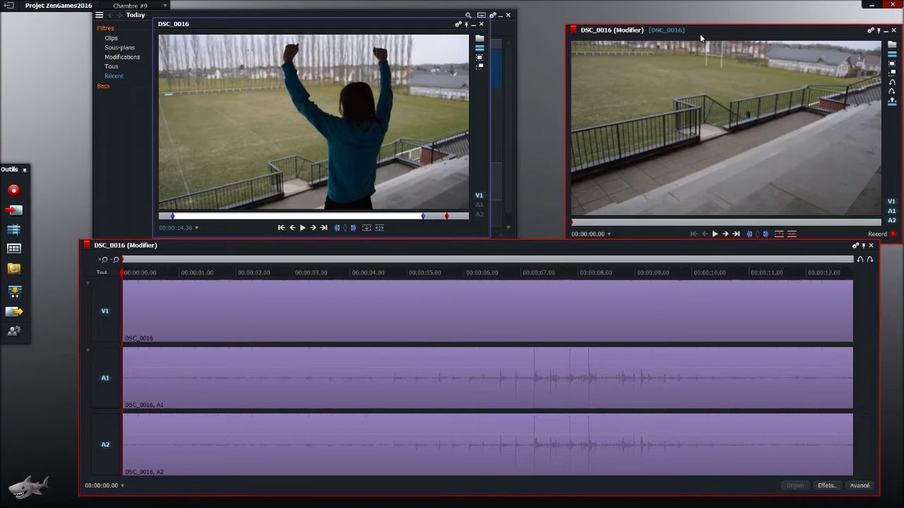
{"action": "left_click_drag", "start_coordinate": [699, 33], "coordinate": [667, 18]}
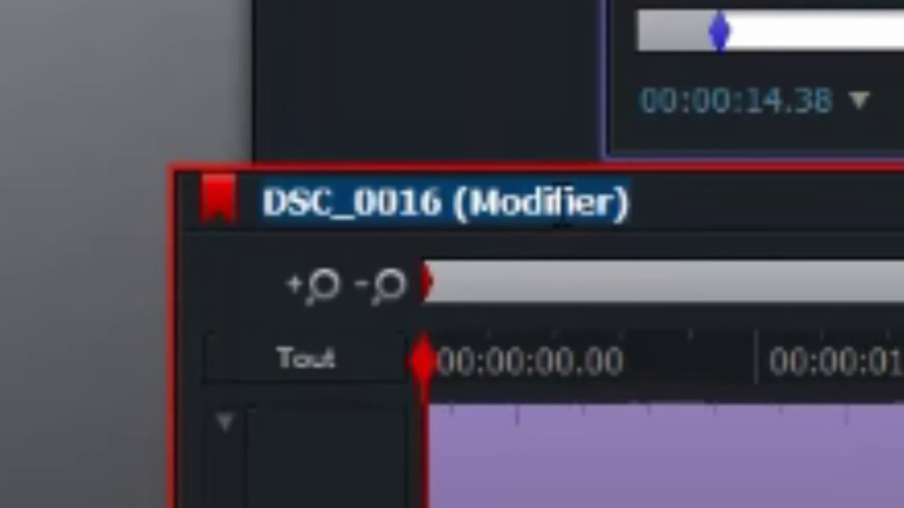
{"action": "type", "text": "ENTRAINEMENT"}
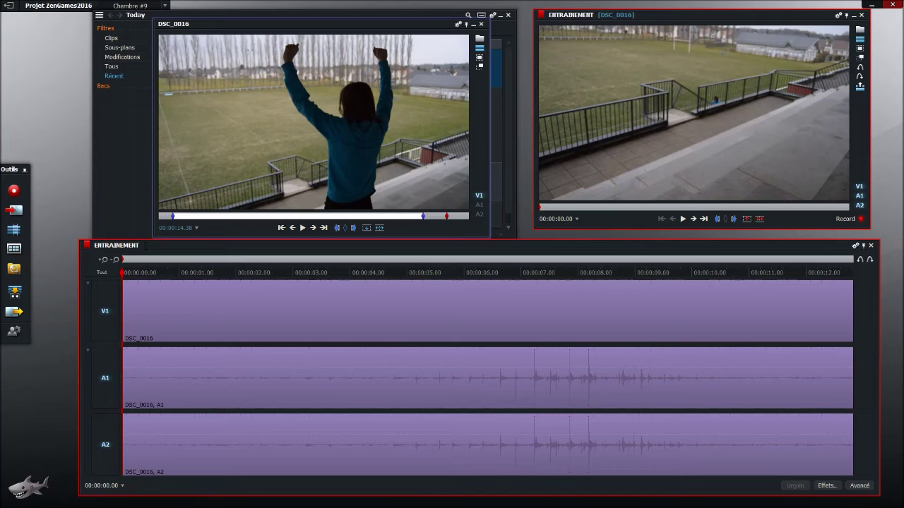
Scrub the timeline playhead to 00:00:03.06 and group the edit's audio tracks A1 and A2.
{"action": "left_click", "coordinate": [156, 272]}
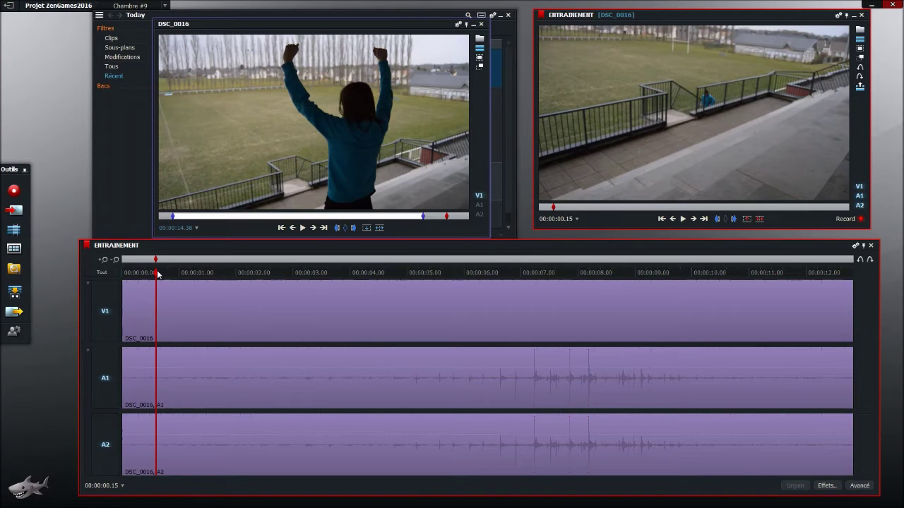
{"action": "left_click_drag", "start_coordinate": [158, 273], "coordinate": [306, 260]}
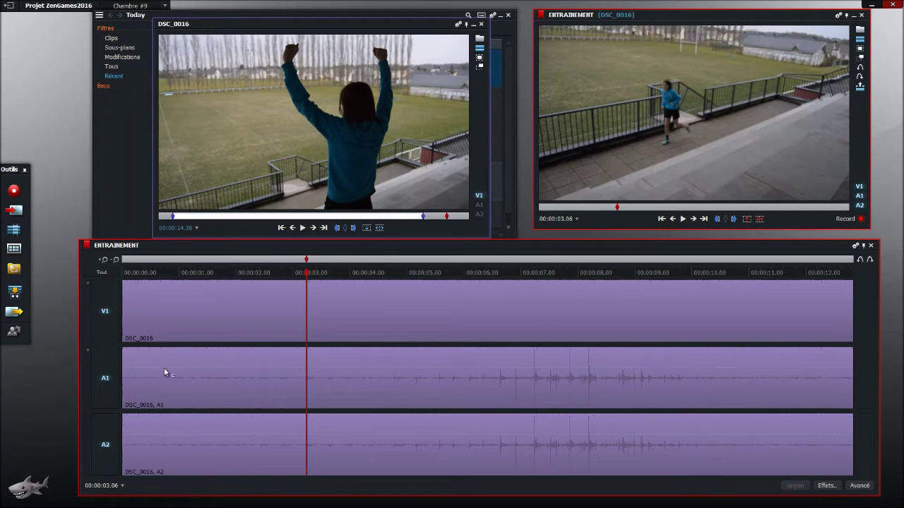
{"action": "right_click", "coordinate": [110, 375]}
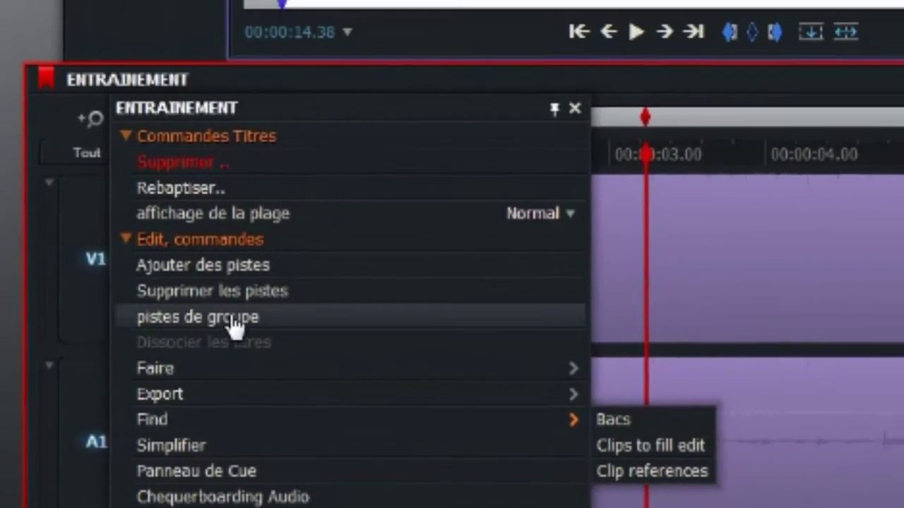
{"action": "left_click", "coordinate": [233, 319]}
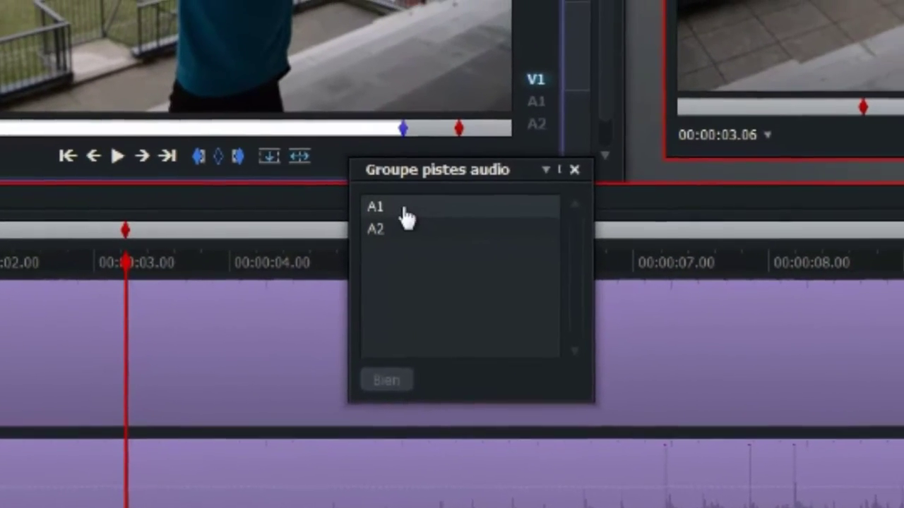
{"action": "left_click", "coordinate": [421, 200]}
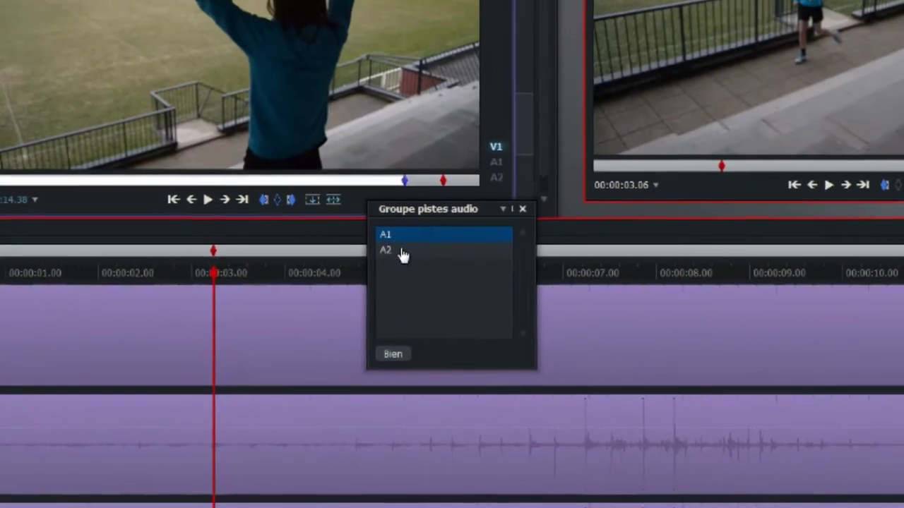
{"action": "left_click", "coordinate": [387, 250], "text": "ctrl"}
{"action": "left_click", "coordinate": [393, 354]}
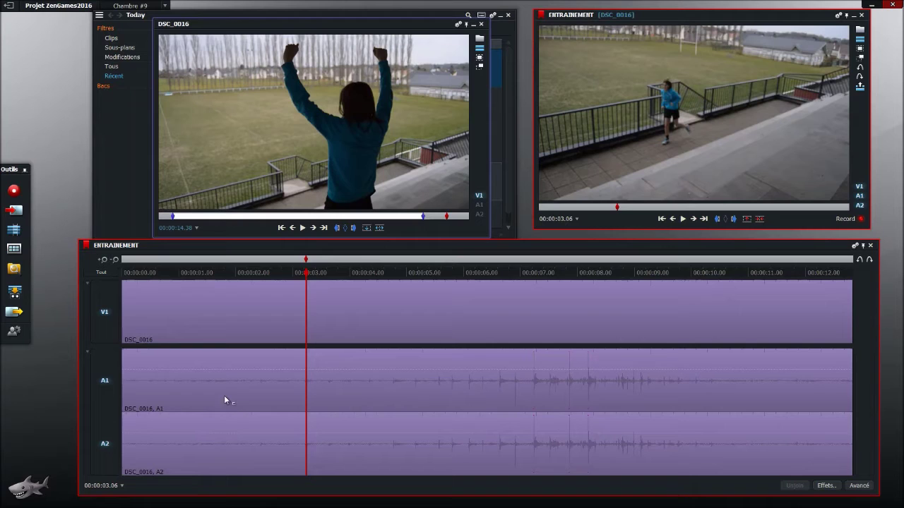
{"action": "right_click", "coordinate": [107, 312]}
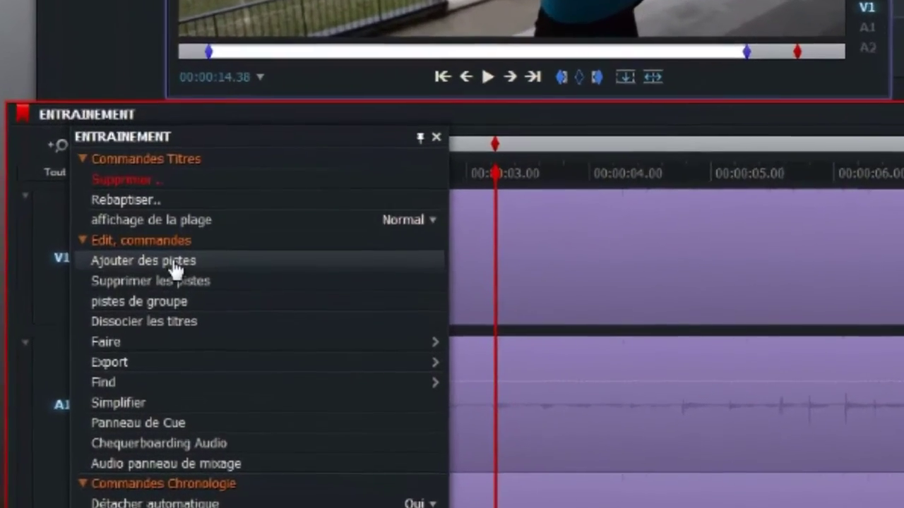
{"action": "left_click", "coordinate": [175, 270]}
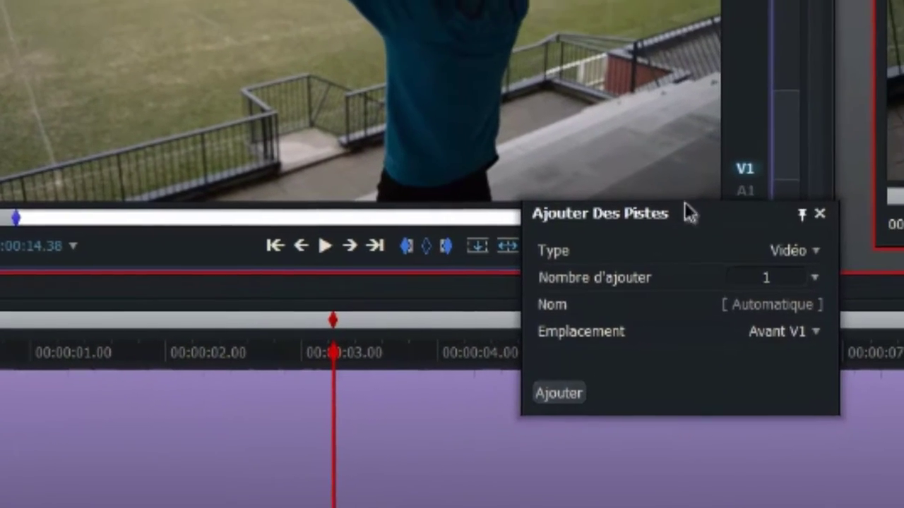
{"action": "left_click_drag", "start_coordinate": [768, 123], "coordinate": [687, 0]}
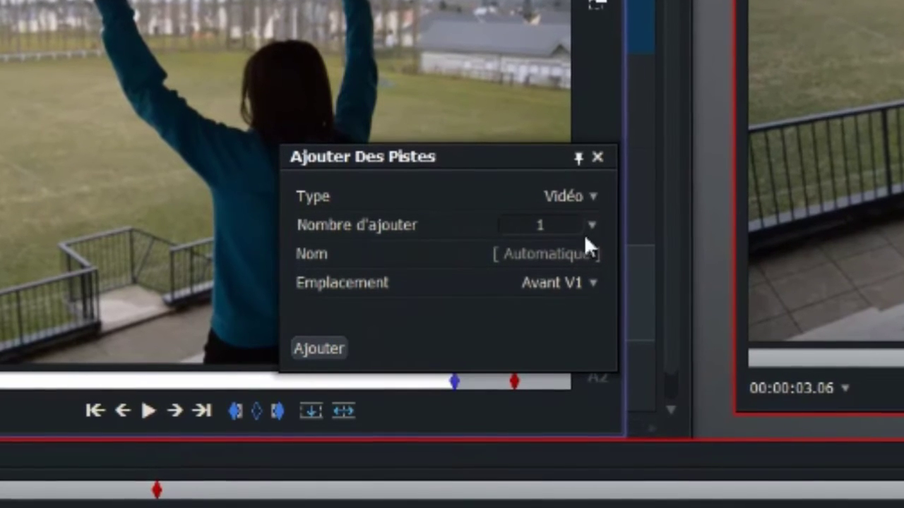
{"action": "left_click", "coordinate": [590, 198]}
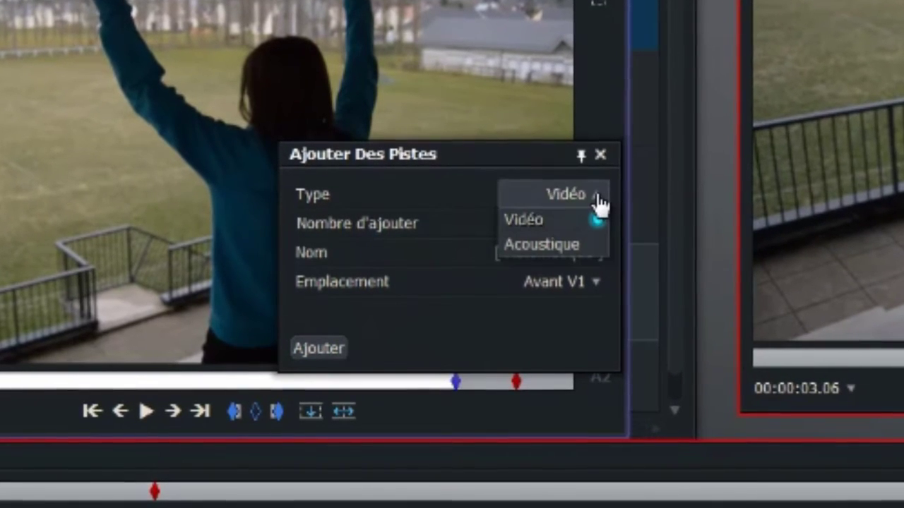
{"action": "left_click", "coordinate": [569, 242]}
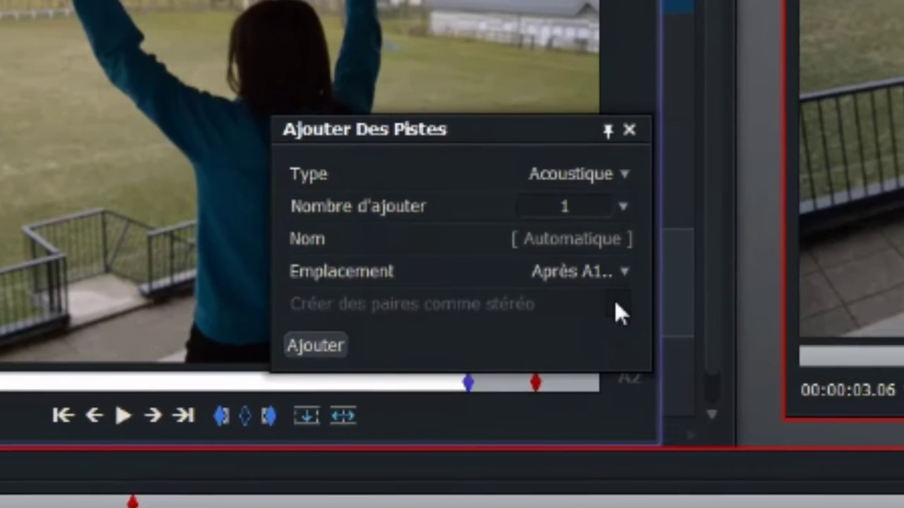
{"action": "left_click", "coordinate": [622, 208]}
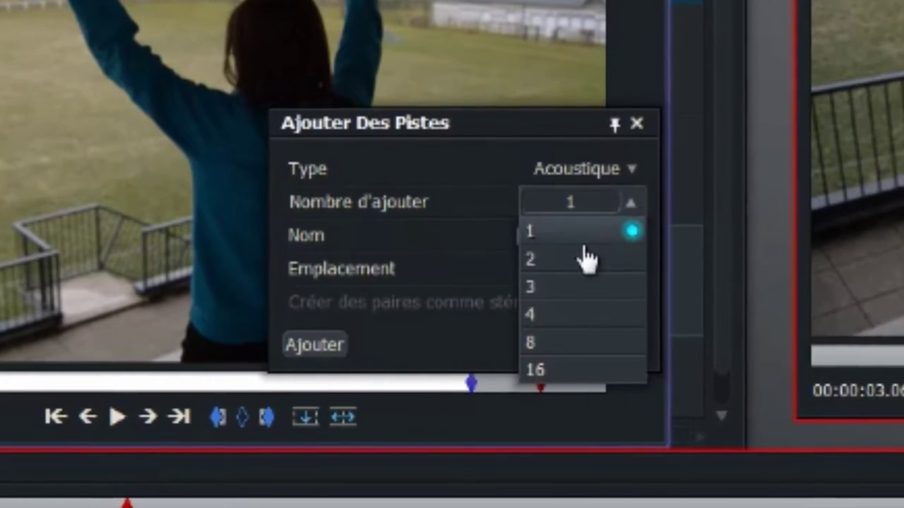
{"action": "left_click", "coordinate": [587, 257]}
{"action": "left_click", "coordinate": [630, 302]}
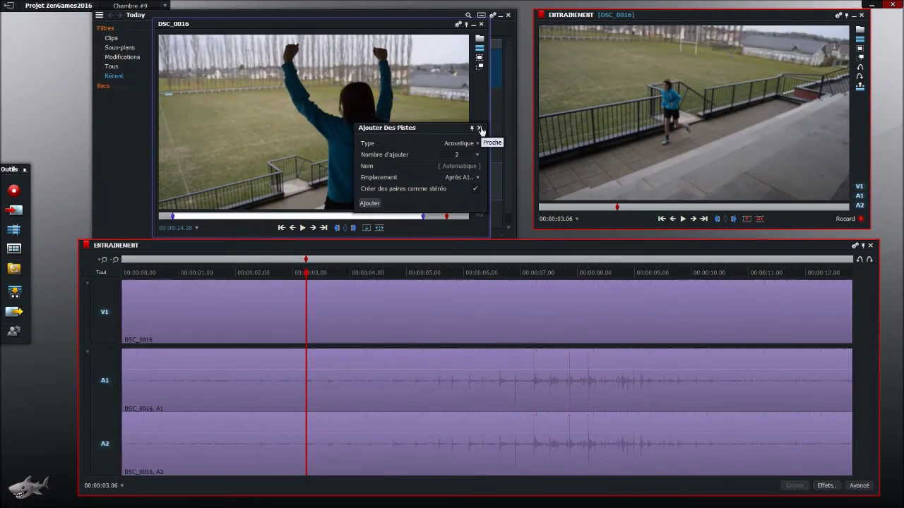
{"action": "left_click", "coordinate": [480, 129]}
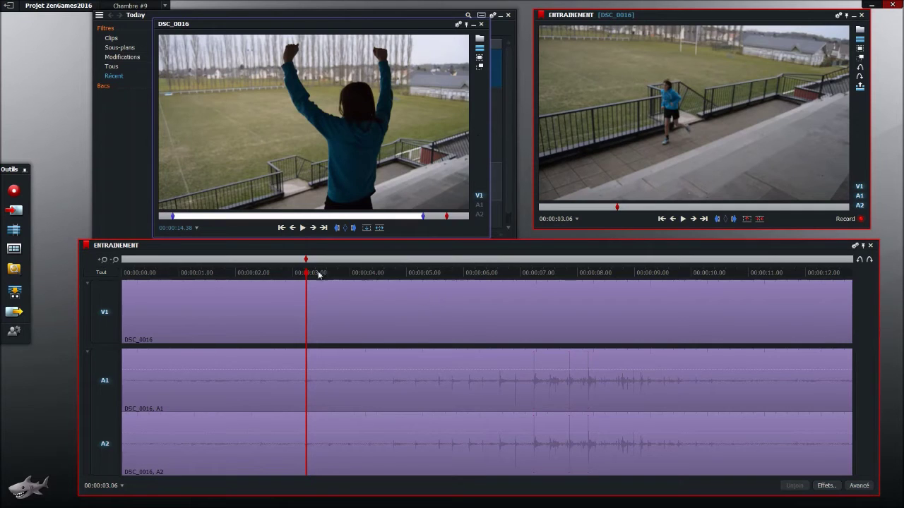
Close the DSC_0016 source viewer and move the timeline playhead to 00:00:05.00.
{"action": "left_click", "coordinate": [482, 27]}
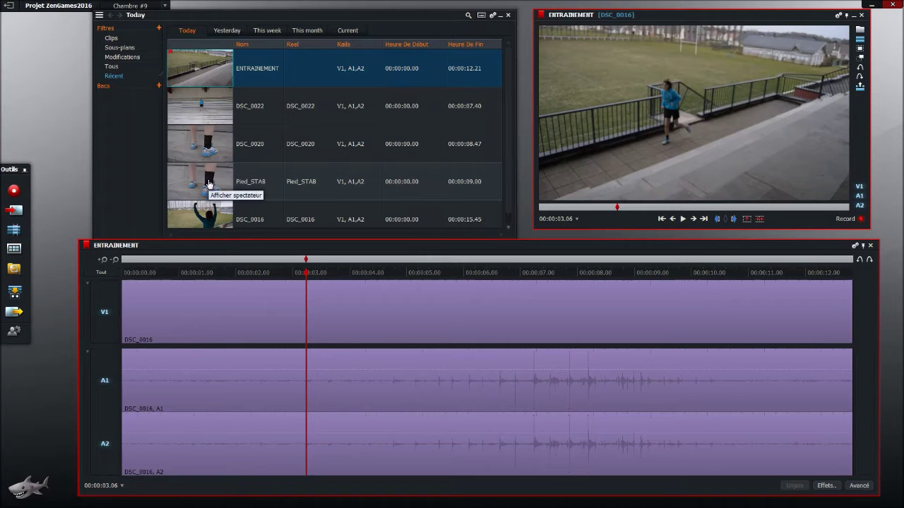
{"action": "left_click", "coordinate": [317, 275]}
{"action": "left_click_drag", "start_coordinate": [320, 279], "coordinate": [407, 278]}
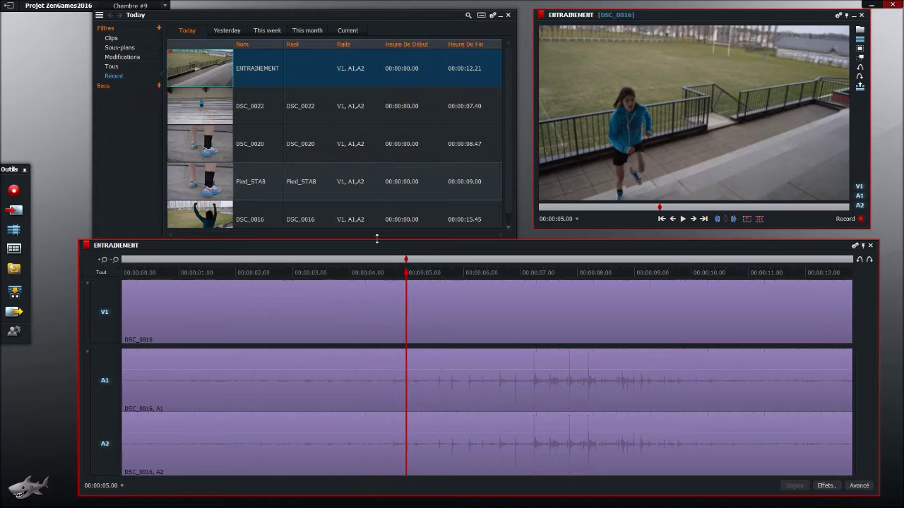
Open the Pied_STAB clip in a viewer and mark its in point at 00:00:04.02.
{"action": "left_click", "coordinate": [210, 187]}
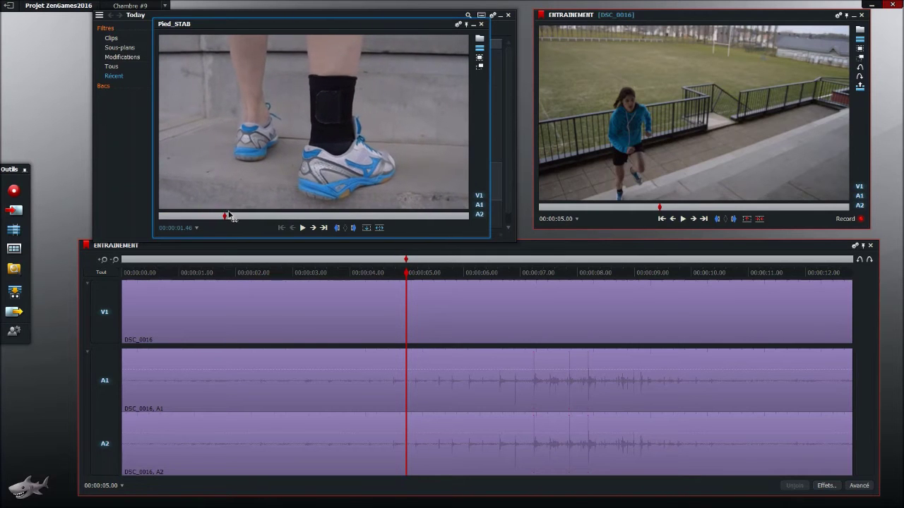
{"action": "left_click_drag", "start_coordinate": [246, 216], "coordinate": [299, 206]}
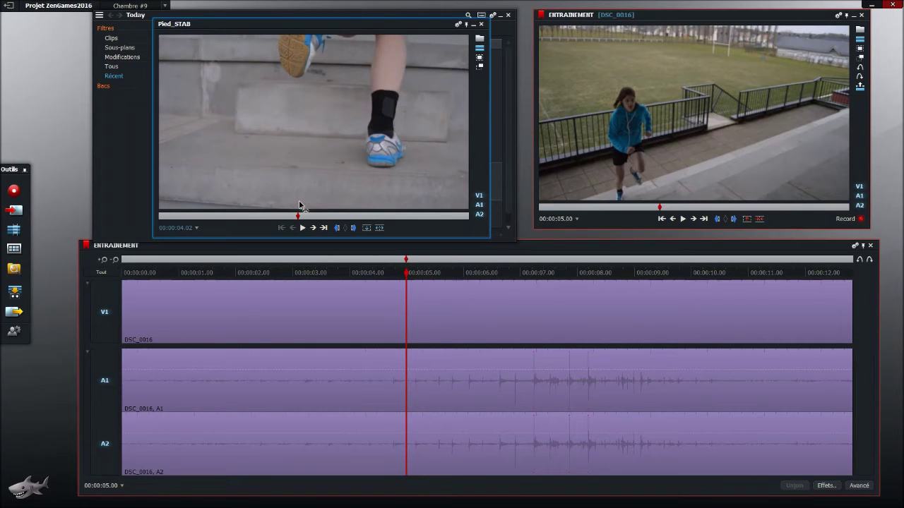
{"action": "left_click_drag", "start_coordinate": [300, 205], "coordinate": [300, 205]}
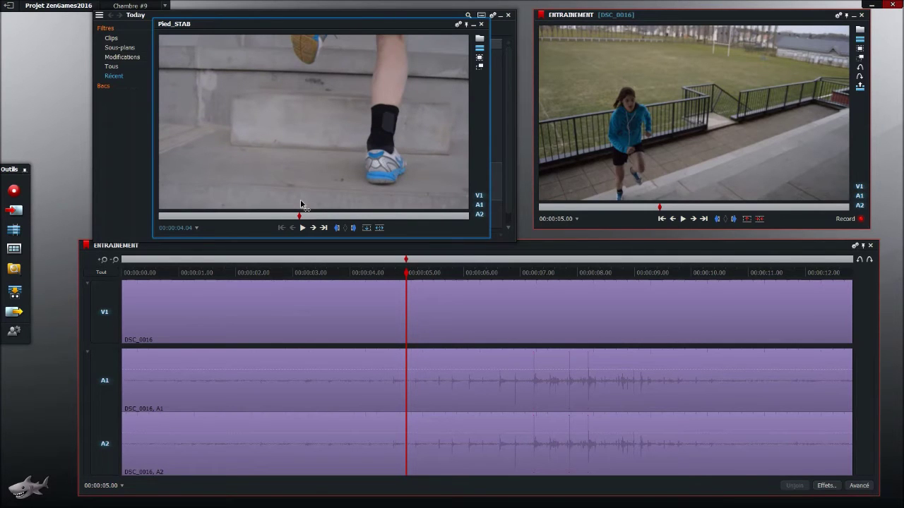
{"action": "left_click_drag", "start_coordinate": [300, 204], "coordinate": [298, 205]}
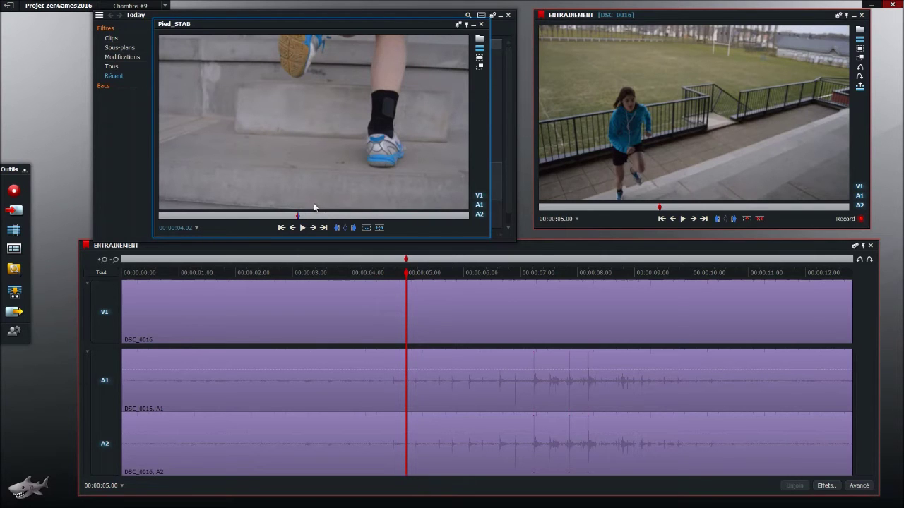
Mark the out point of Pied_STAB at 00:00:05.22 and overwrite the marked section into the ENTRAINEMENT edit at the playhead.
{"action": "left_click_drag", "start_coordinate": [299, 216], "coordinate": [349, 224]}
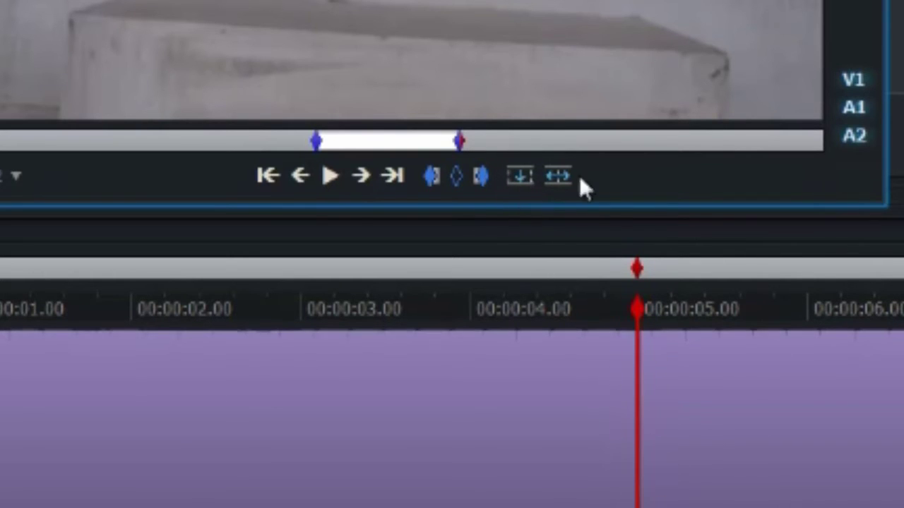
{"action": "left_click", "coordinate": [523, 182]}
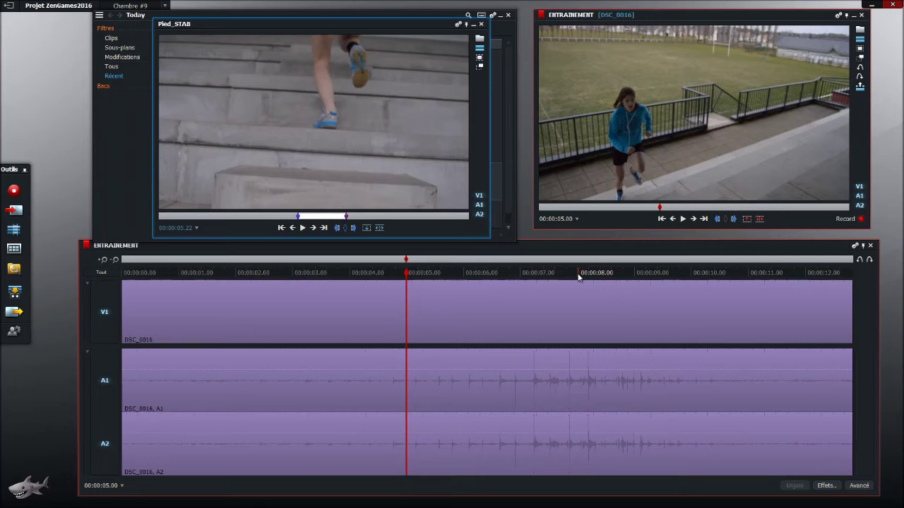
{"action": "left_click", "coordinate": [367, 228]}
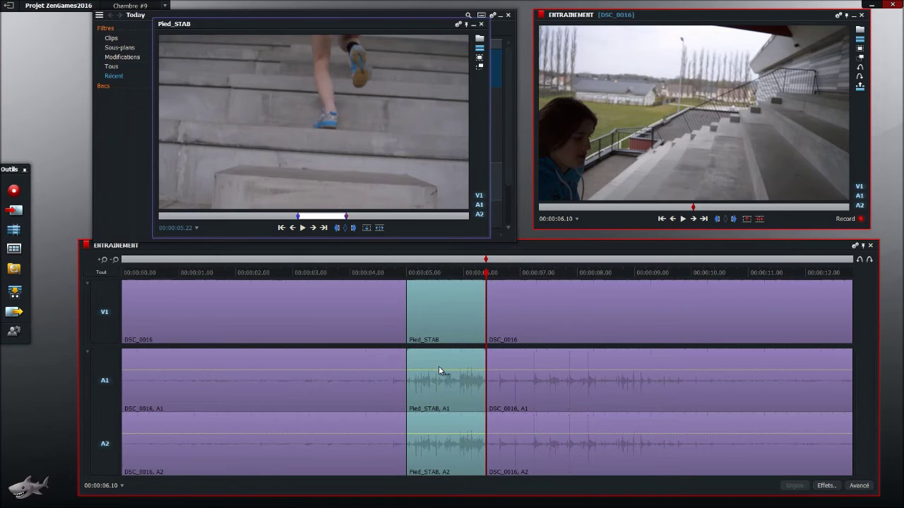
Move the timeline playhead to 00:00:04.10 and step it back frame by frame to 00:00:03.11.
{"action": "left_click", "coordinate": [372, 272]}
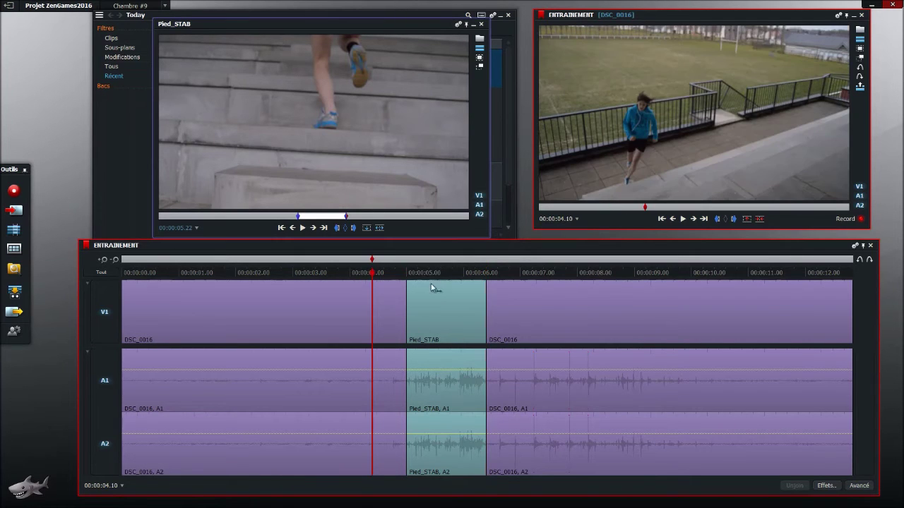
{"action": "key", "text": "Left"}
{"action": "key", "text": "Left"}
{"action": "key", "text": "Left"}
{"action": "key", "text": "Left"}
{"action": "key", "text": "Left"}
{"action": "key", "text": "Left"}
{"action": "key", "text": "Left"}
{"action": "key", "text": "Left"}
{"action": "key", "text": "Left"}
{"action": "key", "text": "Left"}
{"action": "key", "text": "Left"}
{"action": "key", "text": "Left"}
{"action": "key", "text": "Left"}
{"action": "key", "text": "Left"}
{"action": "key", "text": "Left"}
{"action": "key", "text": "Left"}
{"action": "key", "text": "Left"}
{"action": "key", "text": "Left"}
{"action": "key", "text": "Left"}
{"action": "key", "text": "Left"}
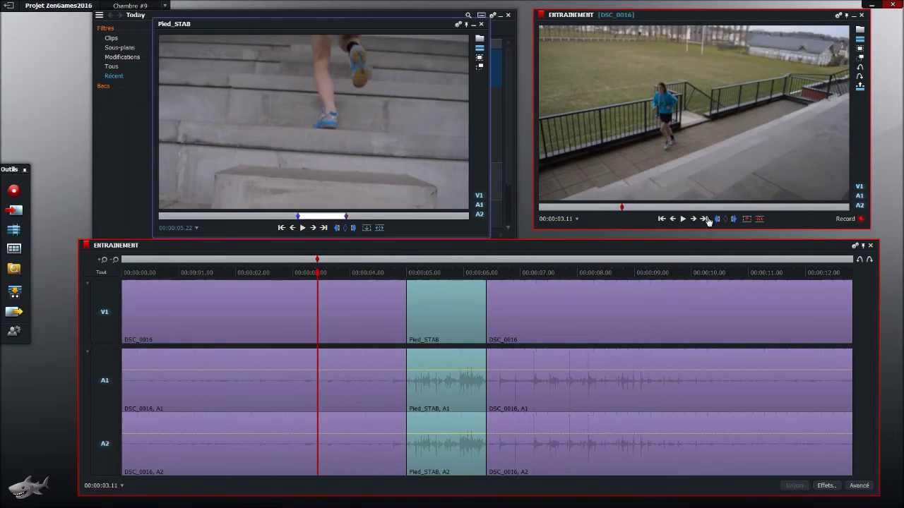
Play back the edit through the Pied_STAB section, and scrub the playhead across its end cut to 00:00:06.13.
{"action": "left_click", "coordinate": [684, 220]}
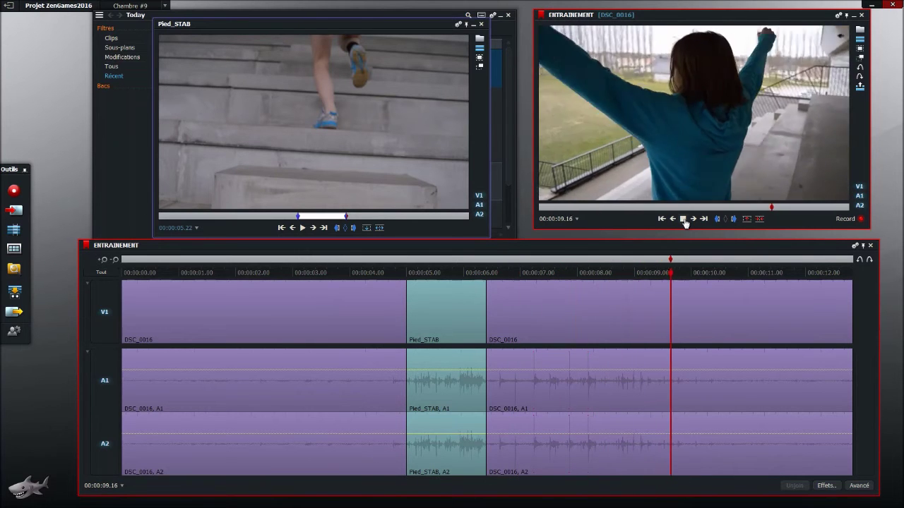
{"action": "left_click", "coordinate": [682, 220]}
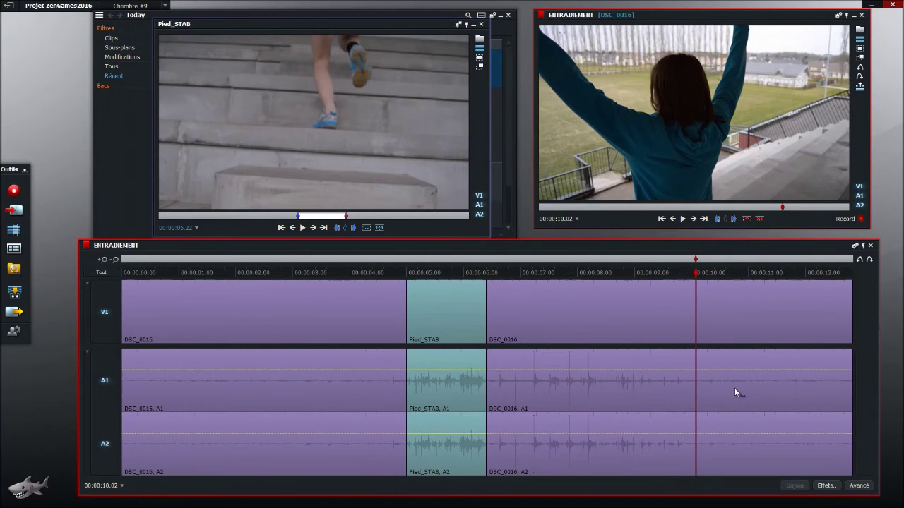
{"action": "left_click", "coordinate": [452, 273]}
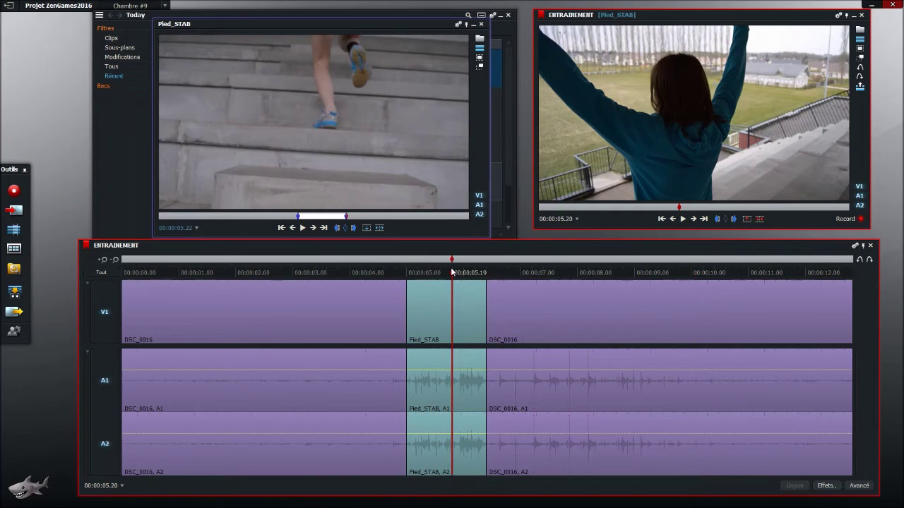
{"action": "left_click_drag", "start_coordinate": [451, 273], "coordinate": [494, 272]}
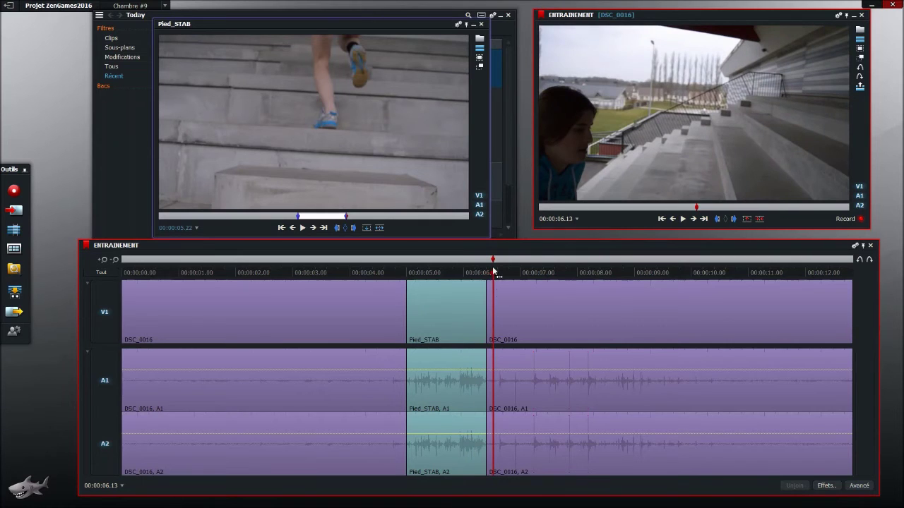
Roll the cut between Pied_STAB and the following DSC_0016 segment to 00:00:06.10, and rejoin the cut.
{"action": "left_click", "coordinate": [484, 307]}
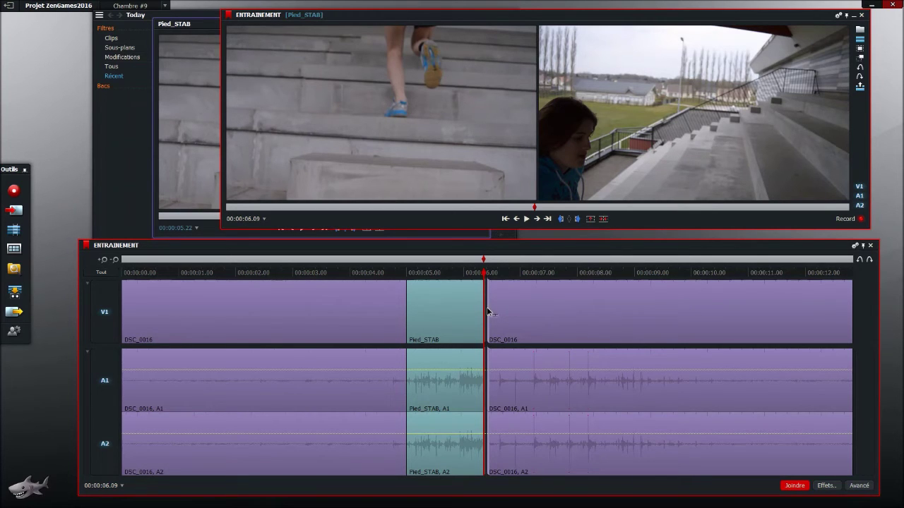
{"action": "left_click_drag", "start_coordinate": [493, 311], "coordinate": [506, 306]}
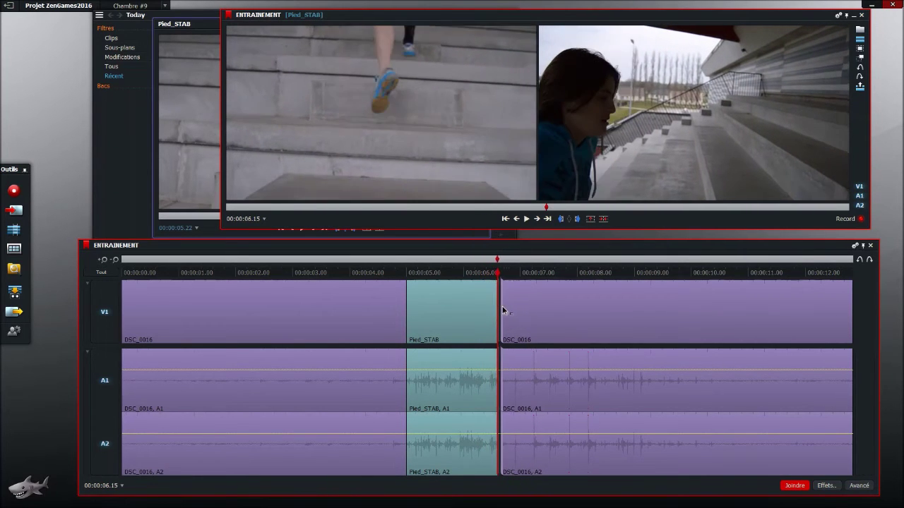
{"action": "left_click_drag", "start_coordinate": [499, 309], "coordinate": [482, 311]}
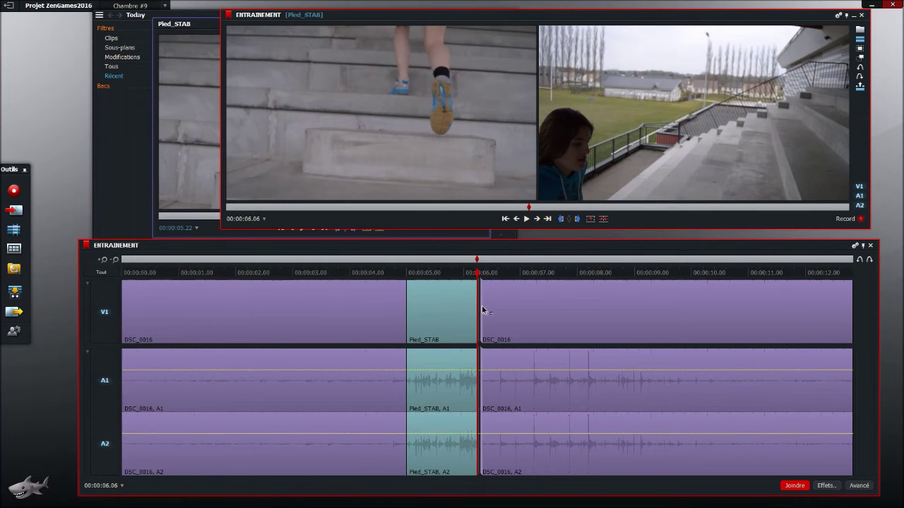
{"action": "left_click_drag", "start_coordinate": [487, 309], "coordinate": [484, 307]}
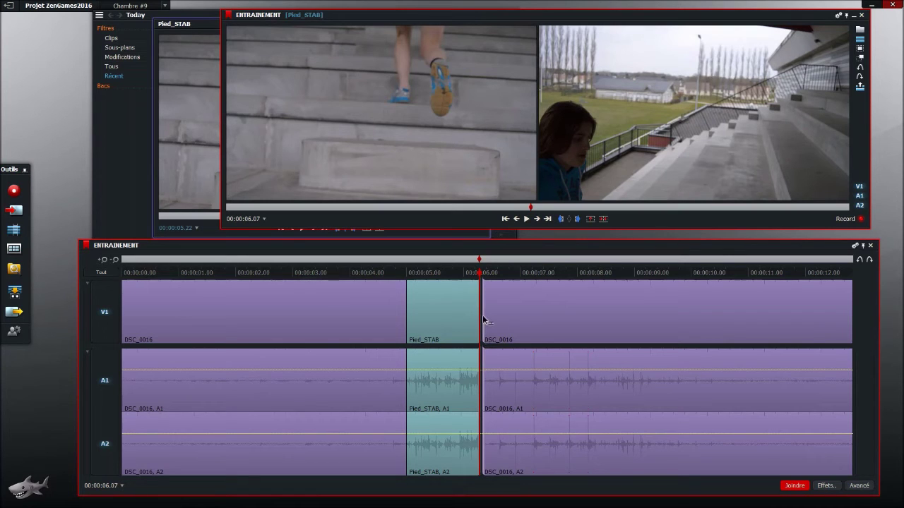
{"action": "left_click_drag", "start_coordinate": [485, 322], "coordinate": [494, 316]}
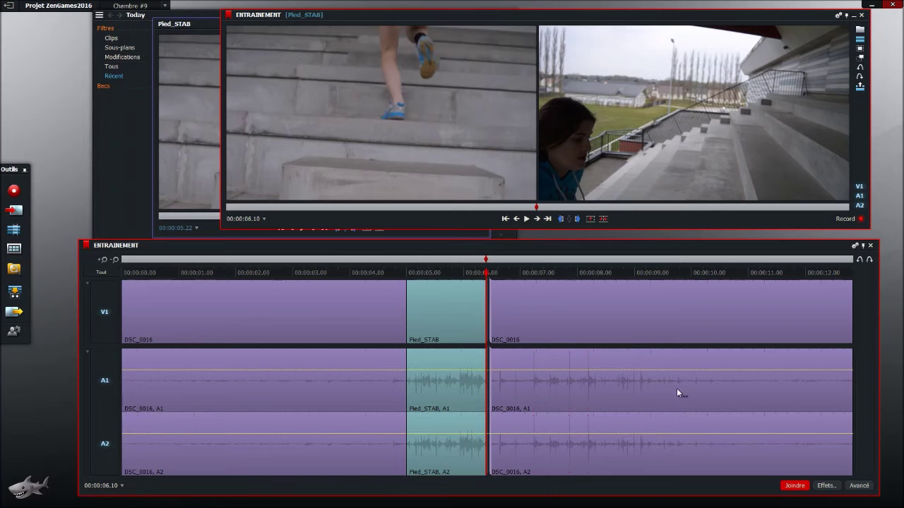
{"action": "left_click", "coordinate": [795, 490]}
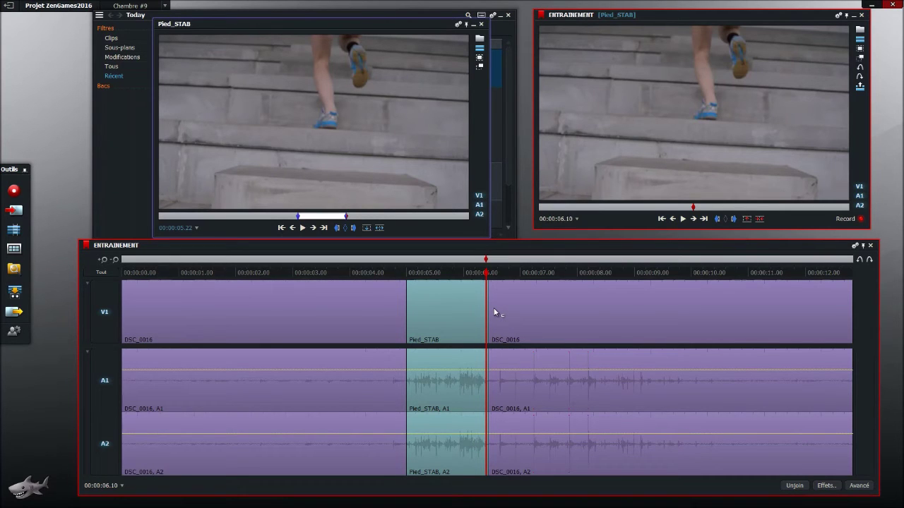
Trim only the incoming side of the cut after Pied_STAB, shortening the start of the second DSC_0016 segment.
{"action": "left_click", "coordinate": [494, 312]}
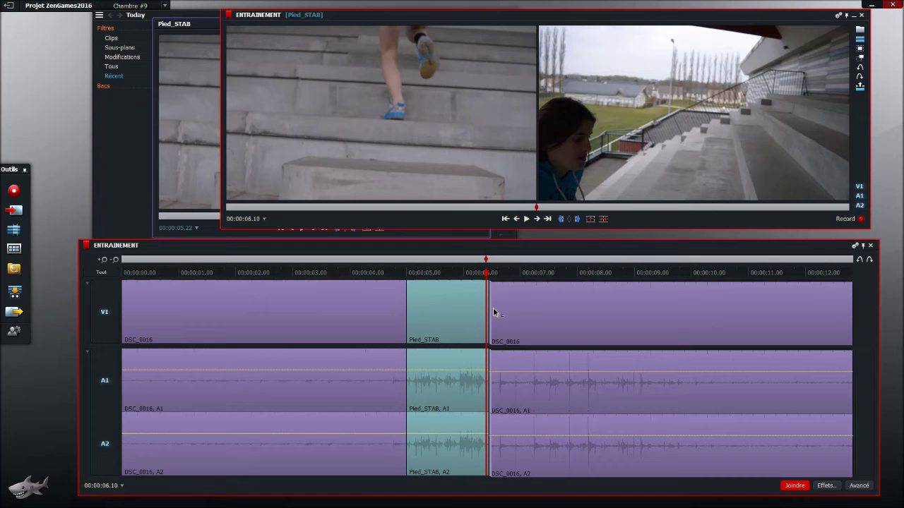
{"action": "left_click_drag", "start_coordinate": [496, 308], "coordinate": [501, 311]}
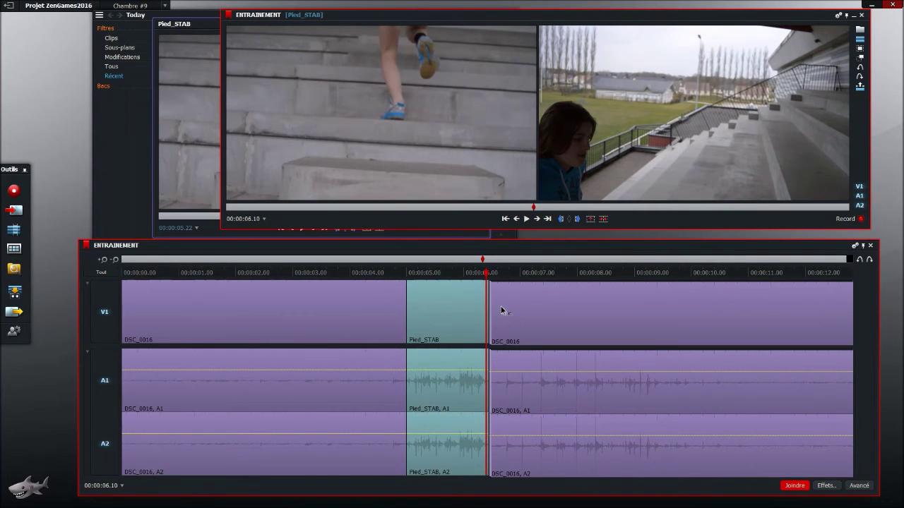
{"action": "mouse_move", "coordinate": [501, 305]}
{"action": "left_mouse_down"}
{"action": "mouse_move", "coordinate": [521, 299]}
{"action": "mouse_move", "coordinate": [471, 302]}
{"action": "mouse_move", "coordinate": [484, 302]}
{"action": "left_mouse_up"}
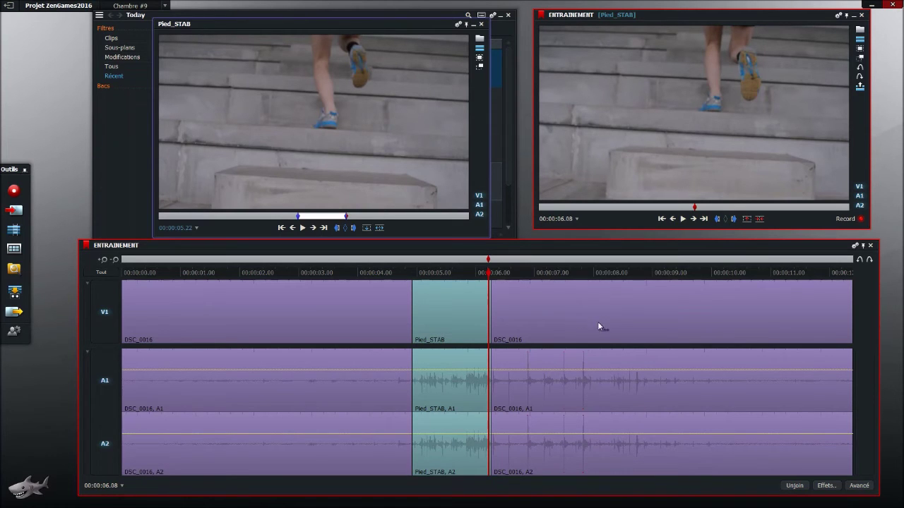
Align the Pied_STAB viewer with the edit viewer, mark the edit from 00:00:11.01 to 00:00:12.15, and clear the mark.
{"action": "left_click", "coordinate": [651, 274]}
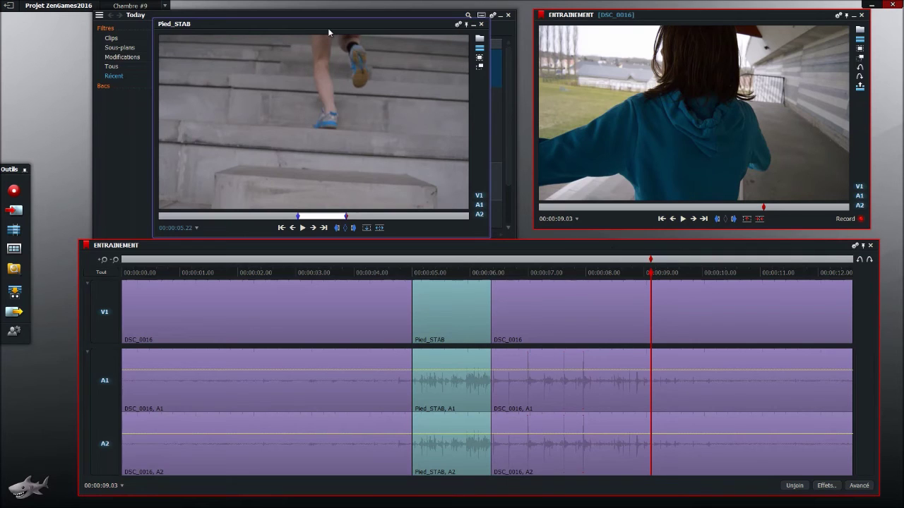
{"action": "left_click_drag", "start_coordinate": [329, 26], "coordinate": [322, 17]}
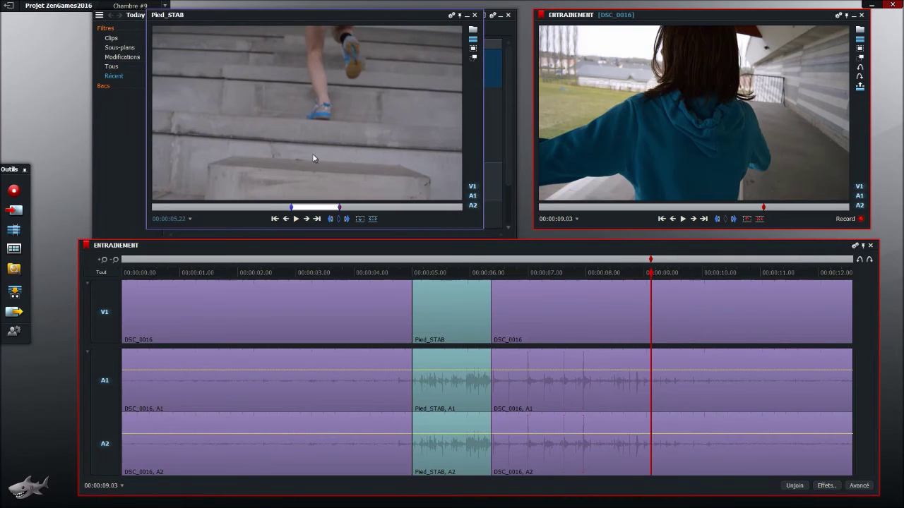
{"action": "left_click", "coordinate": [635, 274]}
{"action": "left_click_drag", "start_coordinate": [635, 274], "coordinate": [763, 266]}
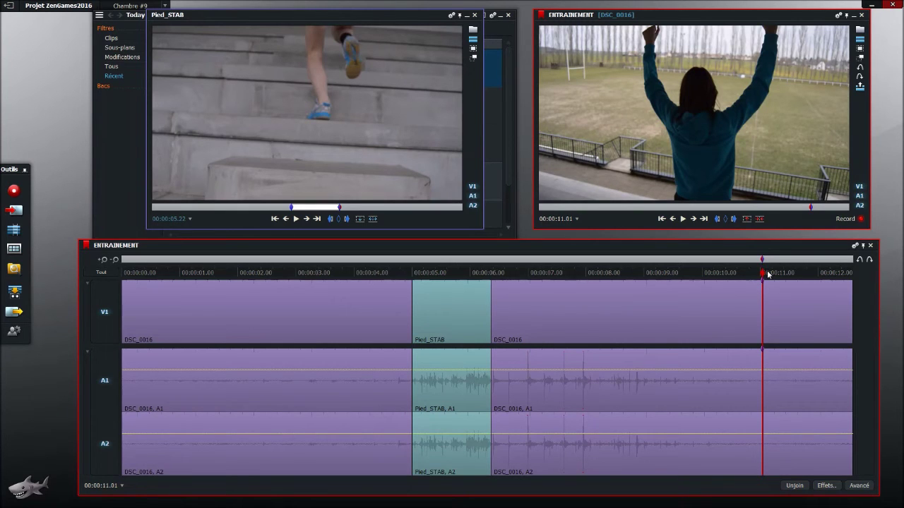
{"action": "left_click_drag", "start_coordinate": [801, 271], "coordinate": [853, 275]}
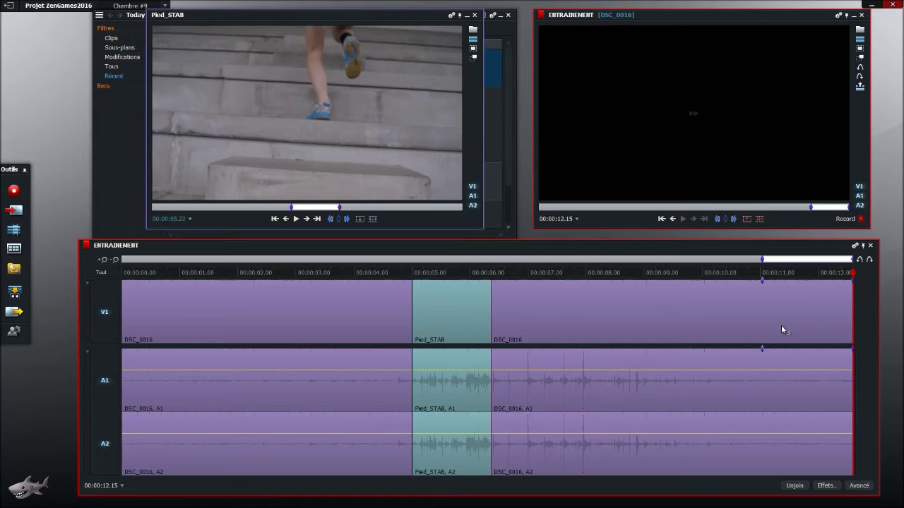
{"action": "key", "text": "p"}
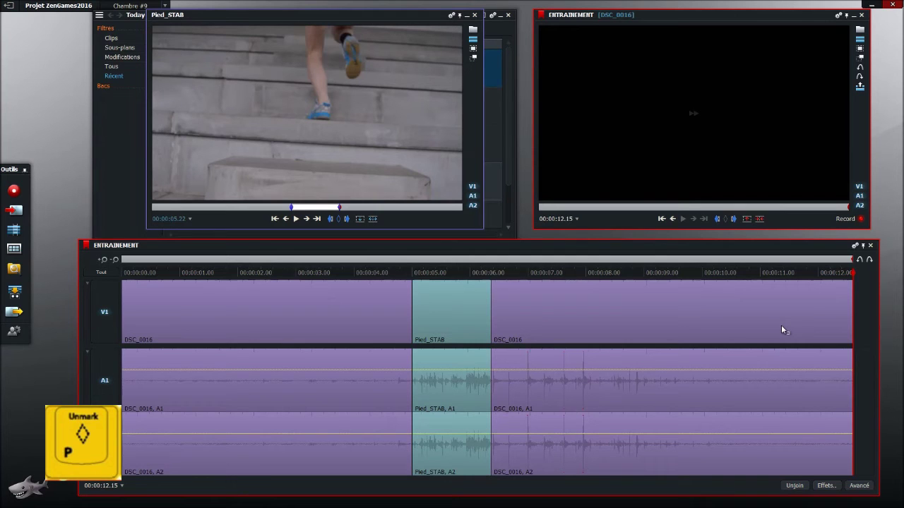
Mark the timeline section from 00:00:08.13 to 00:00:09.12 and clear that selection.
{"action": "left_click", "coordinate": [616, 273]}
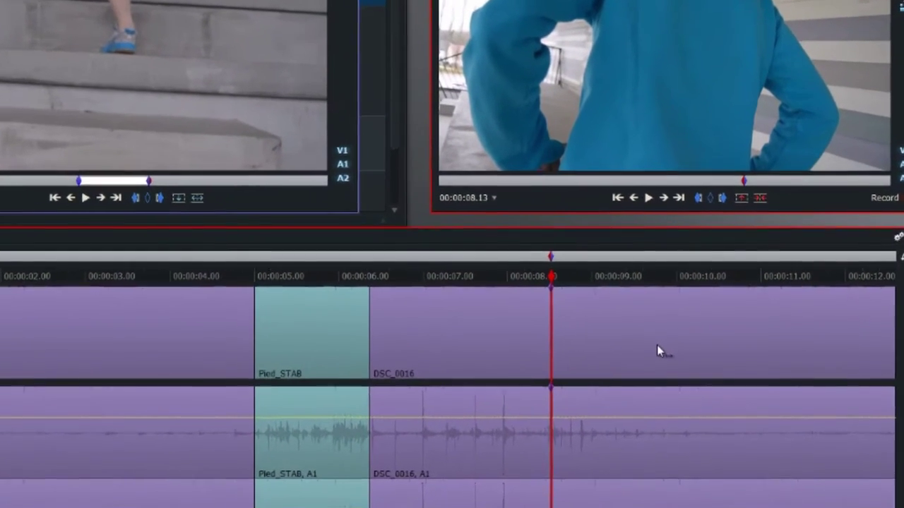
{"action": "key", "text": "i"}
{"action": "left_click", "coordinate": [632, 278]}
{"action": "key", "text": "o"}
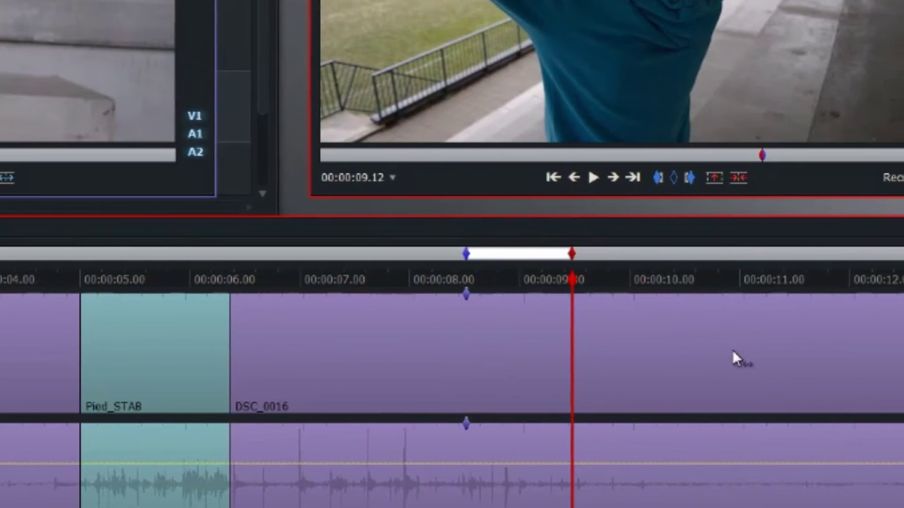
{"action": "key", "text": "g"}
{"action": "key", "text": "i"}
Mark the closing section of the edit from 00:00:11.04 to 00:00:12.14.
{"action": "left_click_drag", "start_coordinate": [556, 276], "coordinate": [728, 281]}
{"action": "key", "text": "g"}
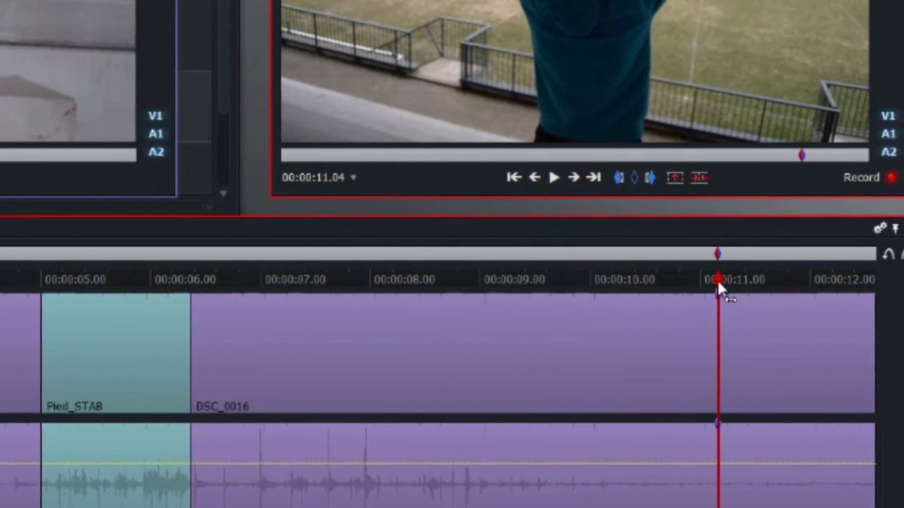
{"action": "key", "text": "i"}
{"action": "left_click_drag", "start_coordinate": [794, 283], "coordinate": [852, 281]}
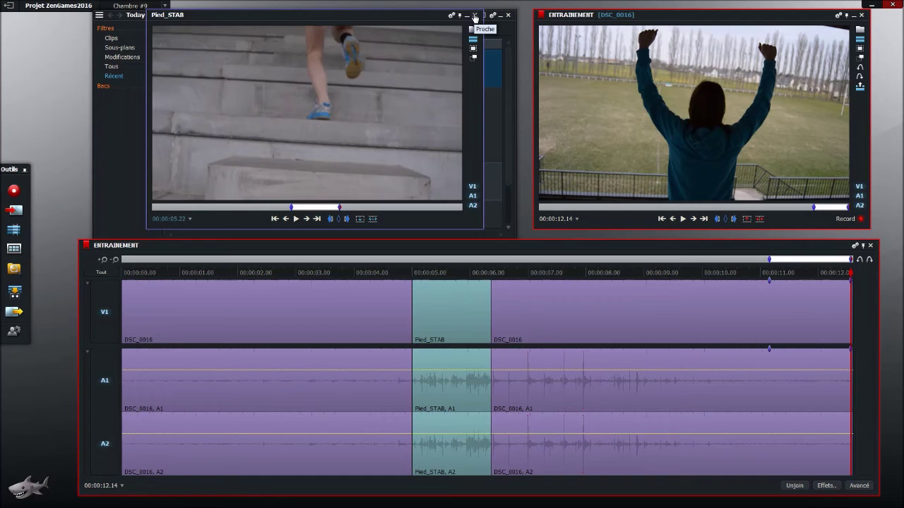
Close the Pied_STAB viewer, open the DSC_0022 clip, and mark its in point at 00:00:03.08.
{"action": "left_click", "coordinate": [475, 15]}
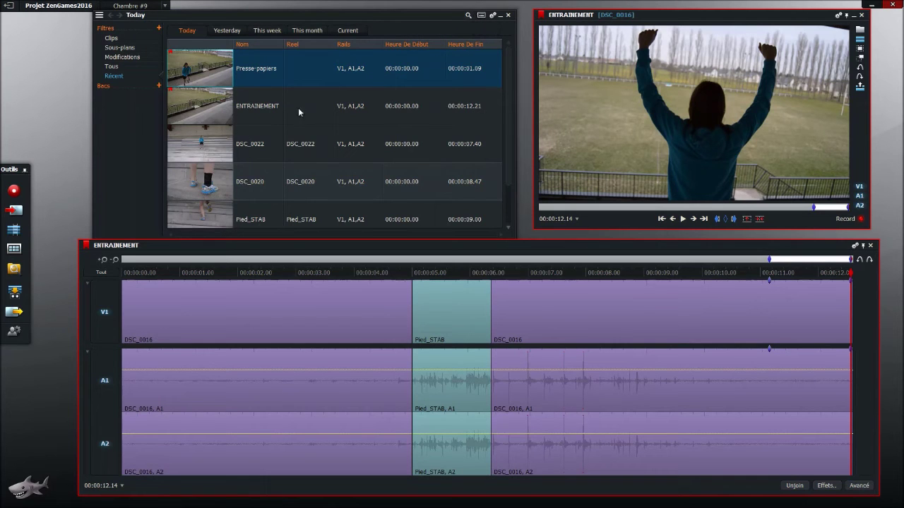
{"action": "left_click", "coordinate": [199, 144]}
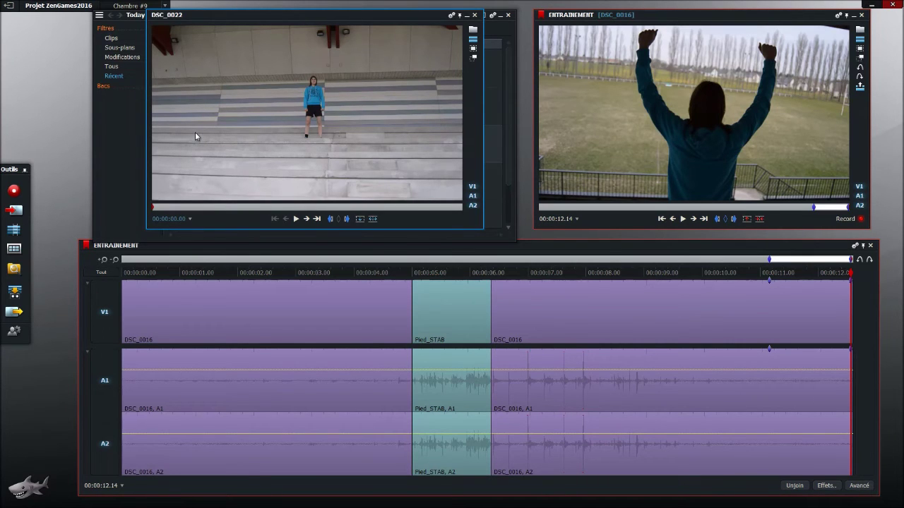
{"action": "mouse_move", "coordinate": [164, 209]}
{"action": "left_mouse_down"}
{"action": "mouse_move", "coordinate": [269, 204]}
{"action": "mouse_move", "coordinate": [171, 205]}
{"action": "left_mouse_up"}
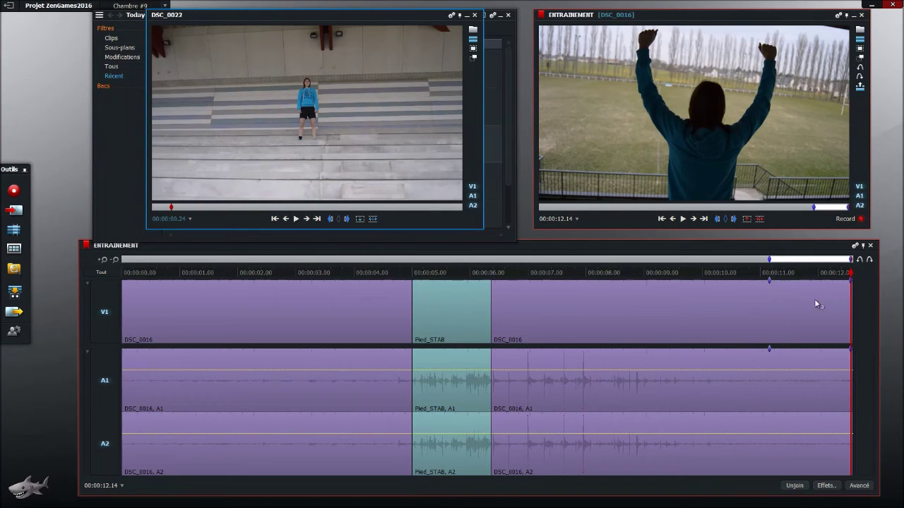
{"action": "left_click", "coordinate": [153, 208]}
{"action": "left_click_drag", "start_coordinate": [153, 207], "coordinate": [277, 208]}
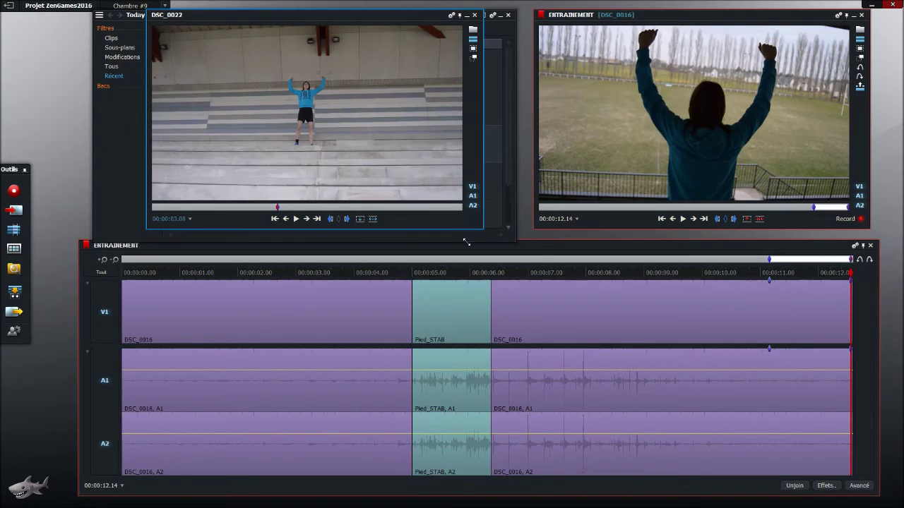
Mark the out point of DSC_0022 at 00:00:06.28 and replace the marked closing section of the edit with it.
{"action": "mouse_move", "coordinate": [442, 224]}
{"action": "left_click", "coordinate": [413, 207]}
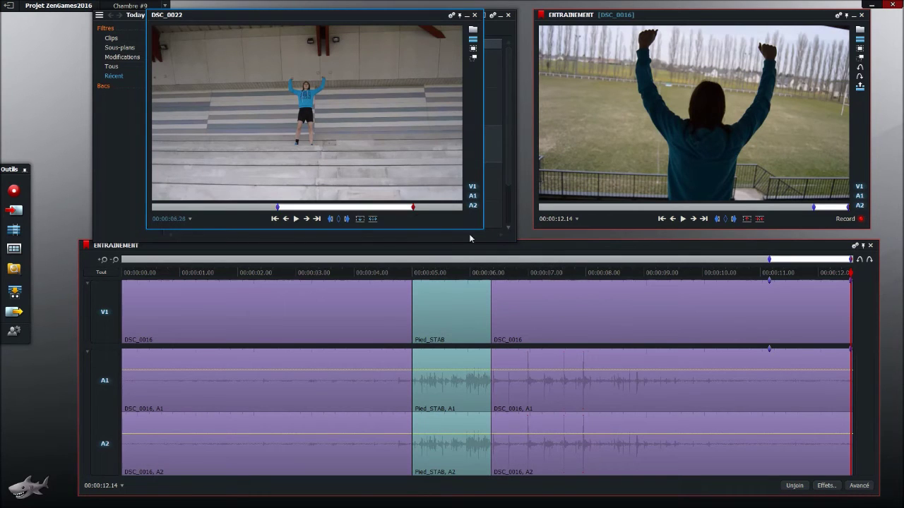
{"action": "left_click", "coordinate": [348, 220]}
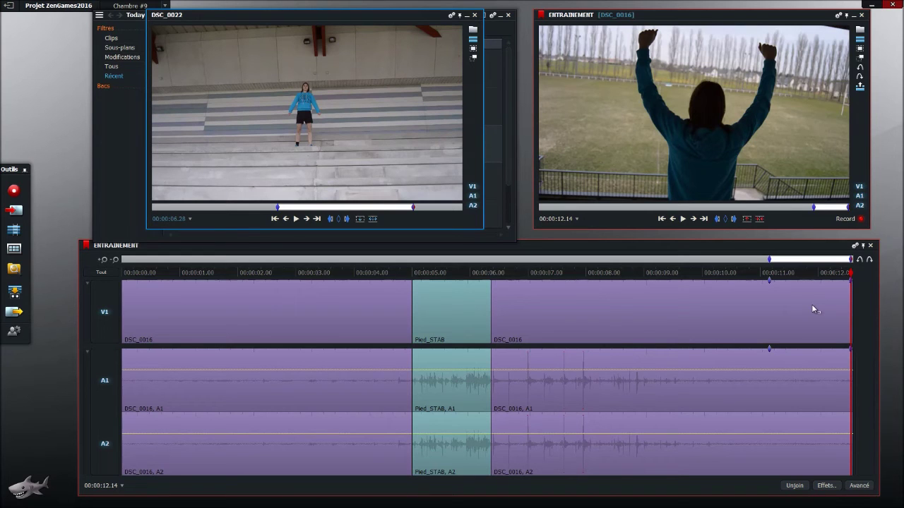
{"action": "left_click", "coordinate": [360, 219]}
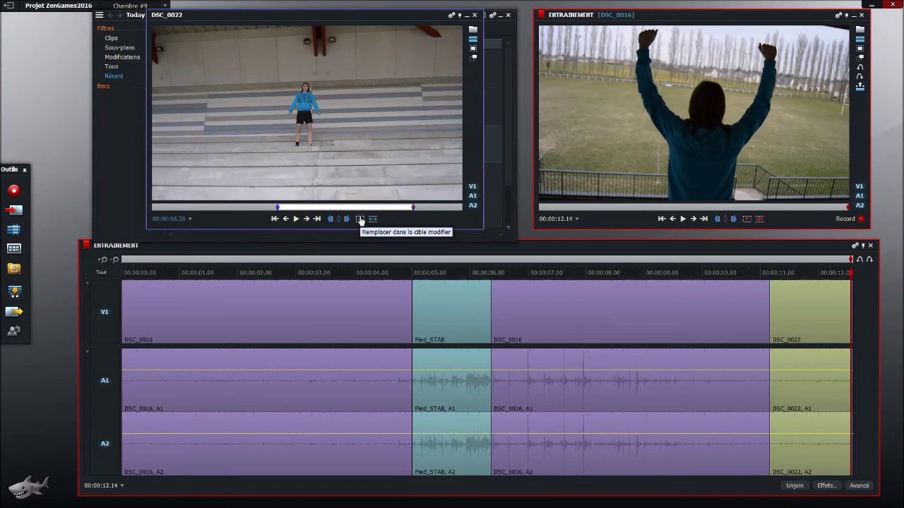
Mark the edit at 00:00:12.14, where the leftover DSC_0016 frame begins after the closing DSC_0022 clip.
{"action": "left_click", "coordinate": [102, 260]}
{"action": "left_click", "coordinate": [102, 260]}
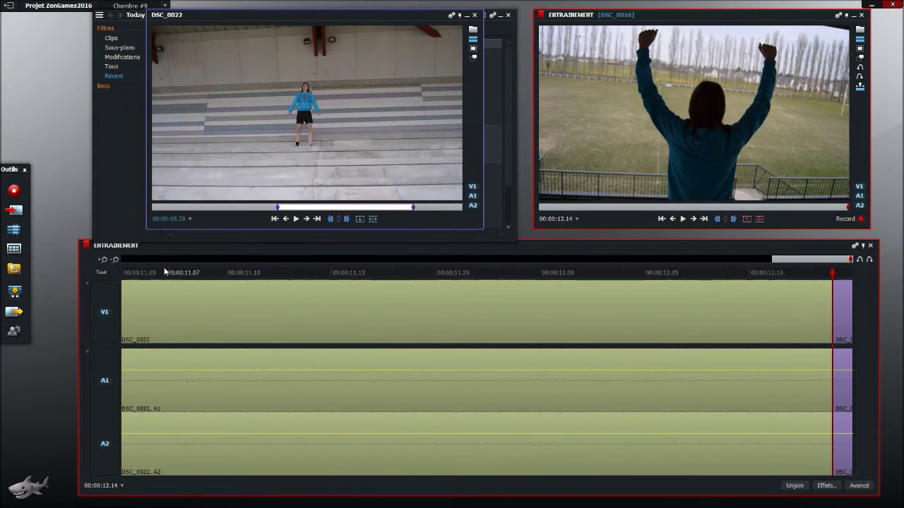
{"action": "left_click", "coordinate": [114, 260]}
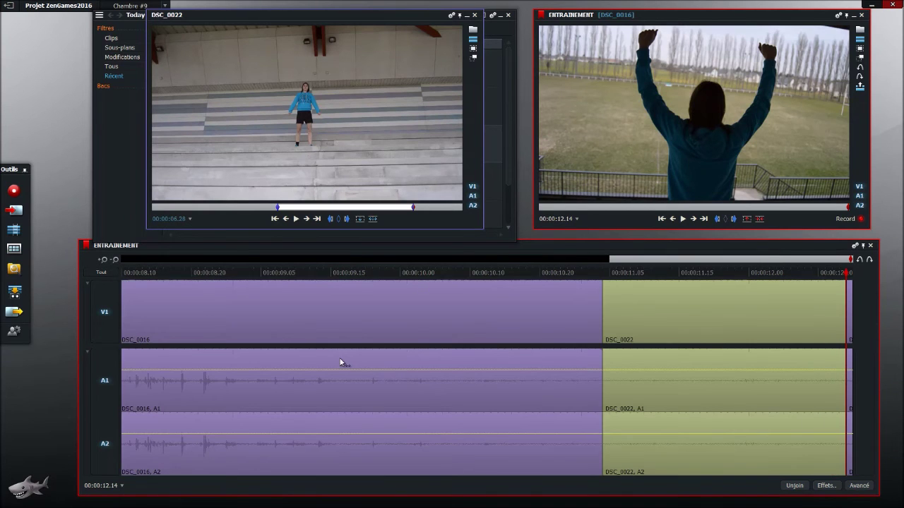
{"action": "left_click", "coordinate": [103, 259]}
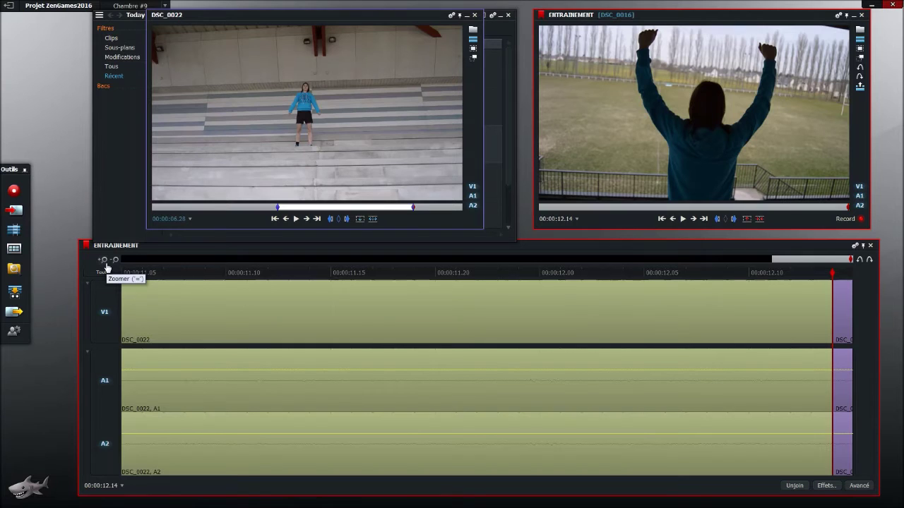
{"action": "left_click", "coordinate": [104, 260]}
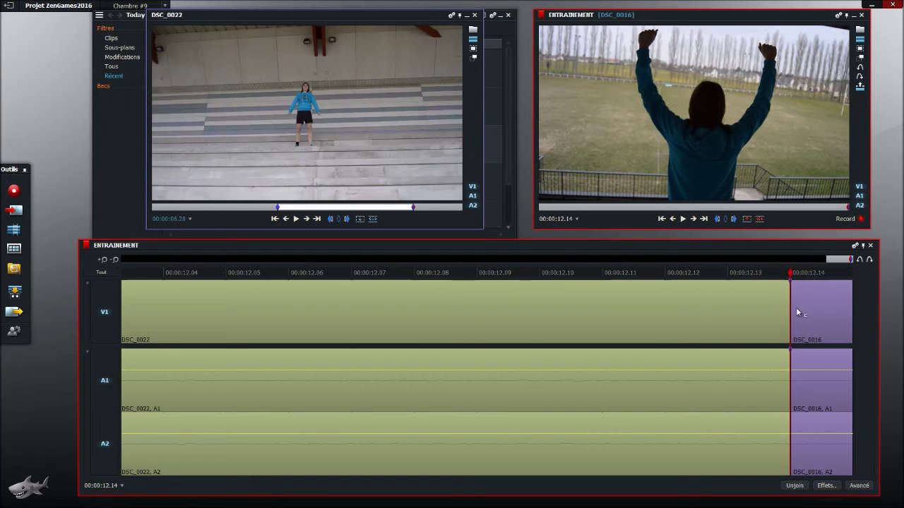
{"action": "key", "text": "Right"}
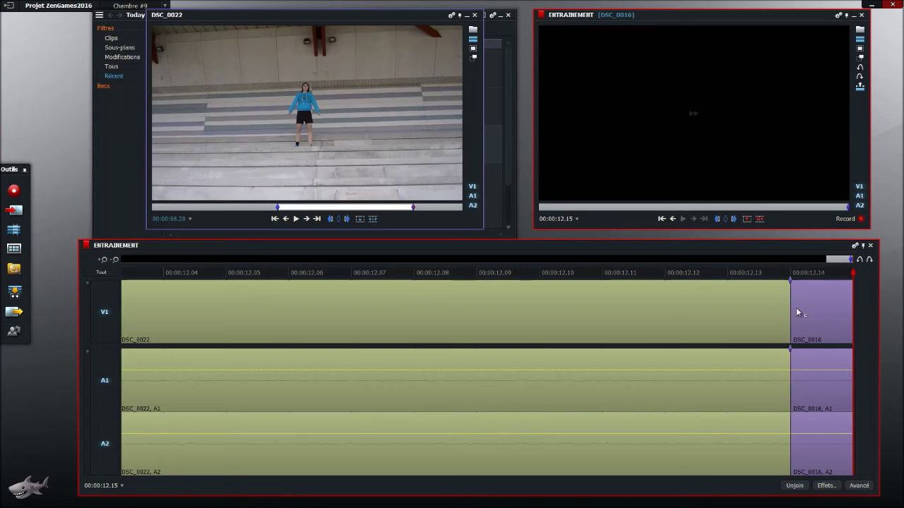
{"action": "key", "text": "Left"}
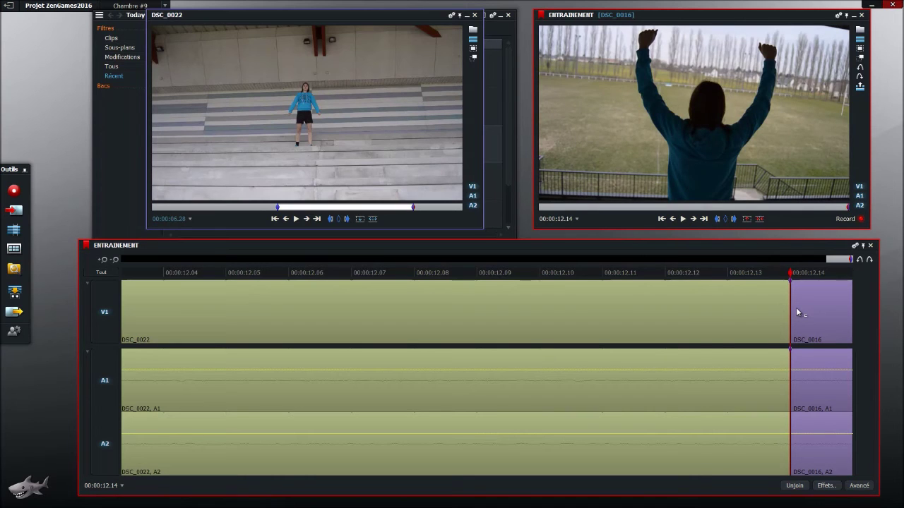
Step back through the timeline cuts to the start of the edit and forward again to its end.
{"action": "key", "text": "a"}
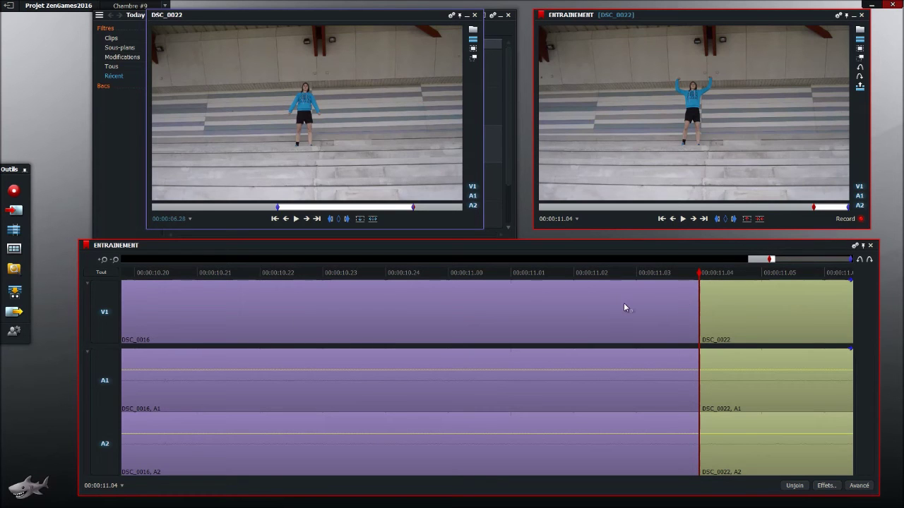
{"action": "key", "text": "a"}
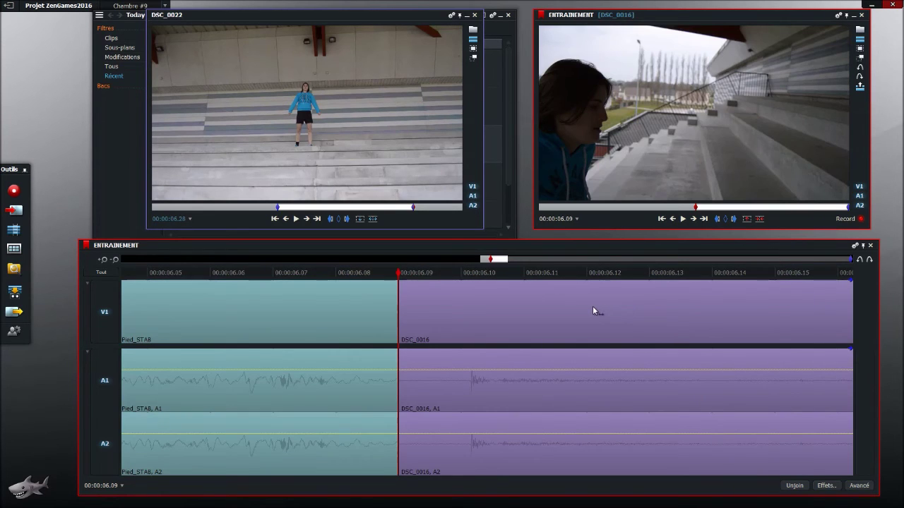
{"action": "key", "text": "a"}
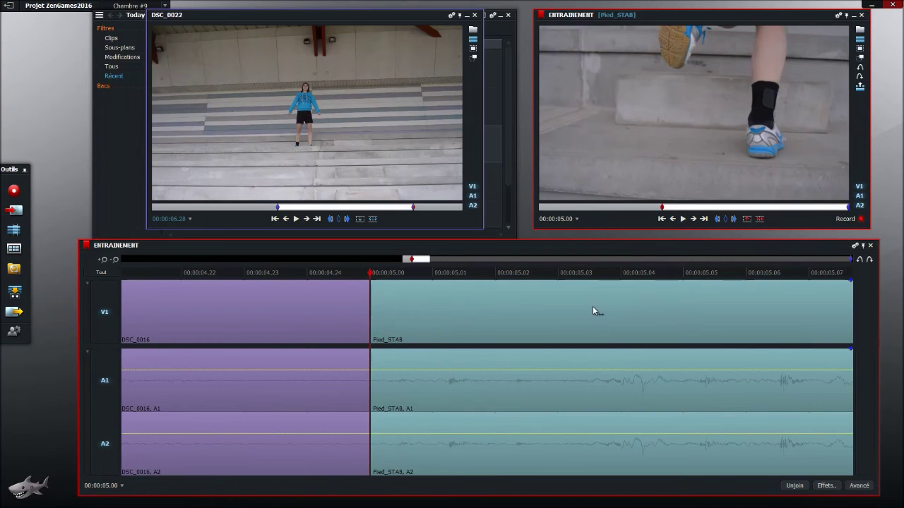
{"action": "key", "text": "a"}
{"action": "key", "text": "s"}
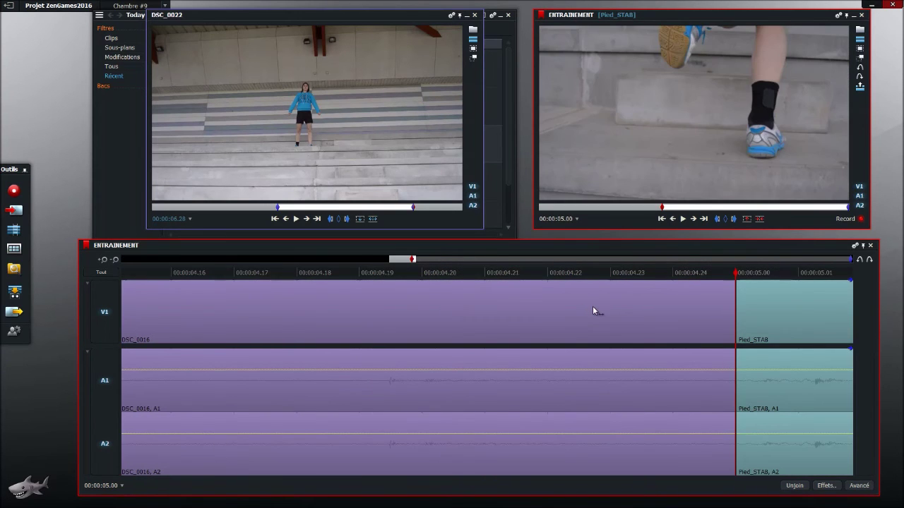
{"action": "key", "text": "s"}
{"action": "key", "text": "s"}
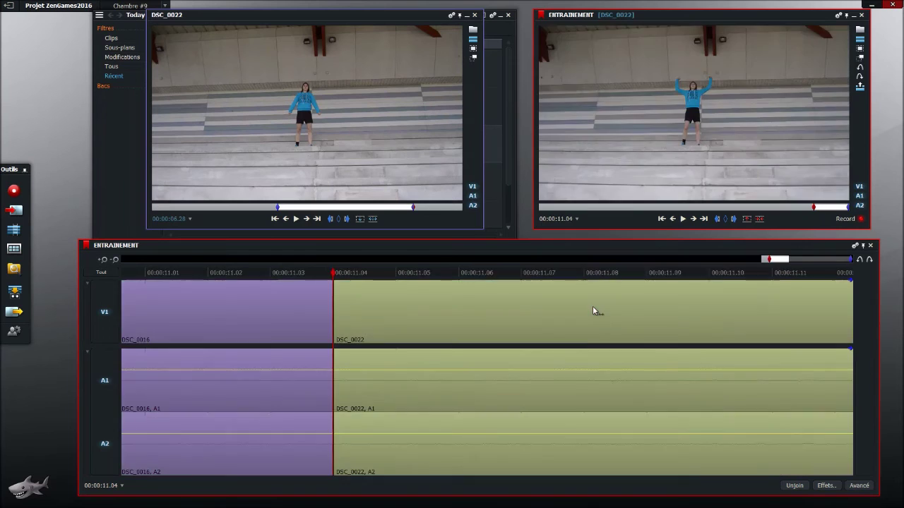
{"action": "key", "text": "s"}
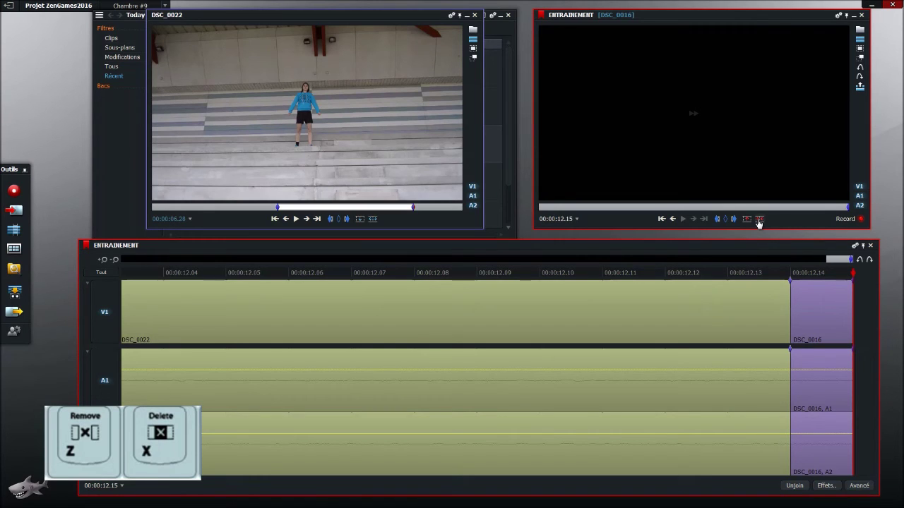
Delete the leftover DSC_0016 frame at the end of the edit and play the ending from 00:00:09.24.
{"action": "right_click", "coordinate": [815, 306]}
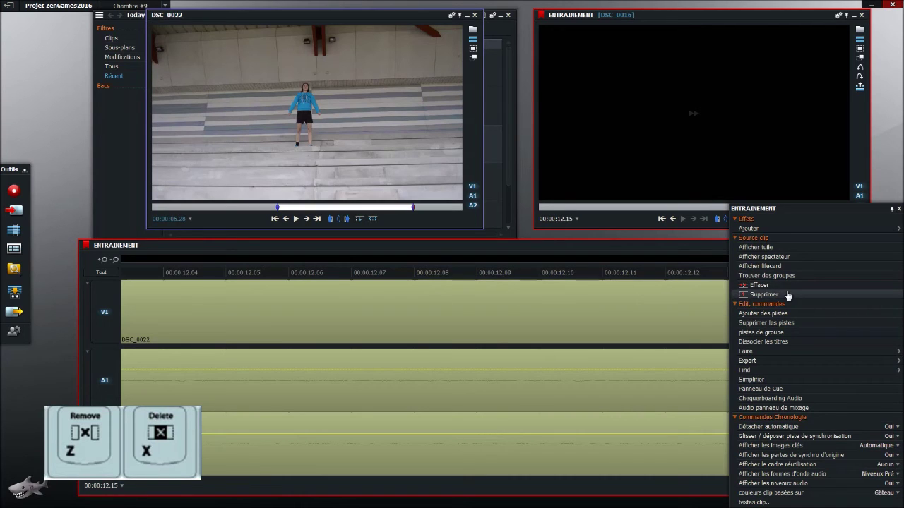
{"action": "left_click", "coordinate": [786, 295]}
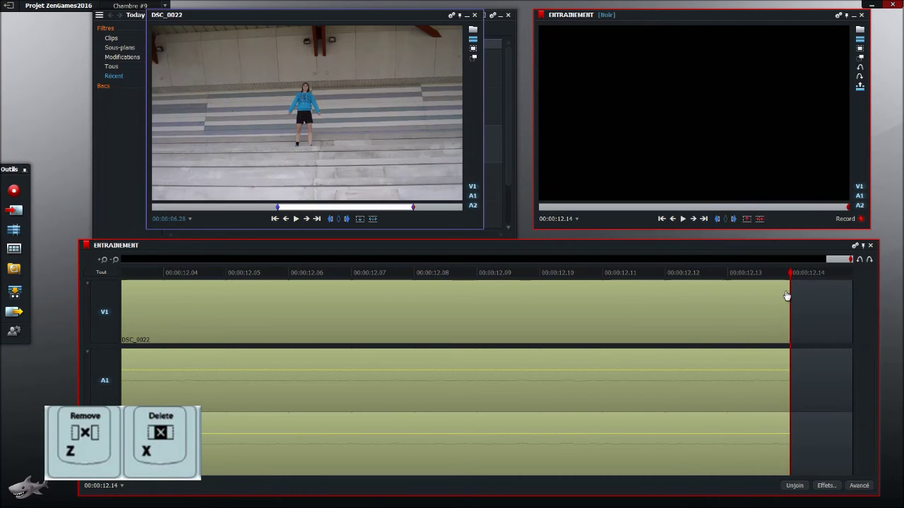
{"action": "left_click", "coordinate": [115, 261]}
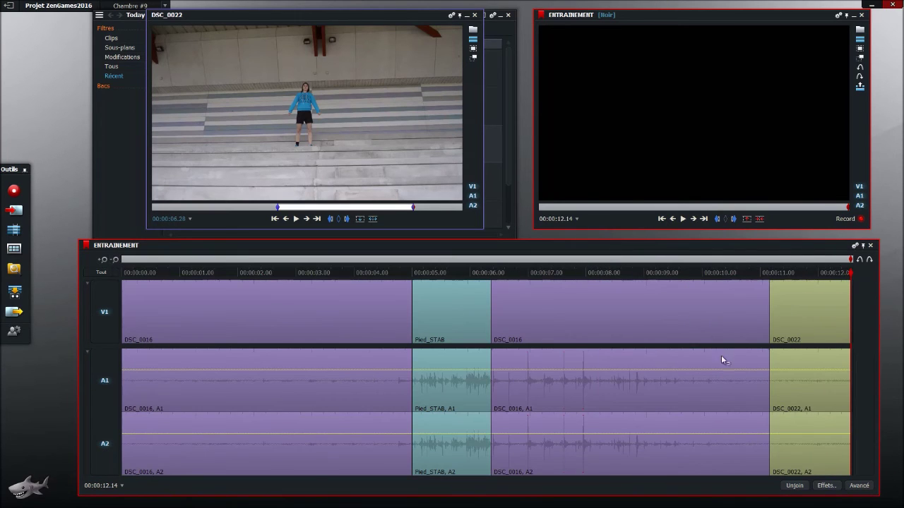
{"action": "left_click", "coordinate": [701, 274]}
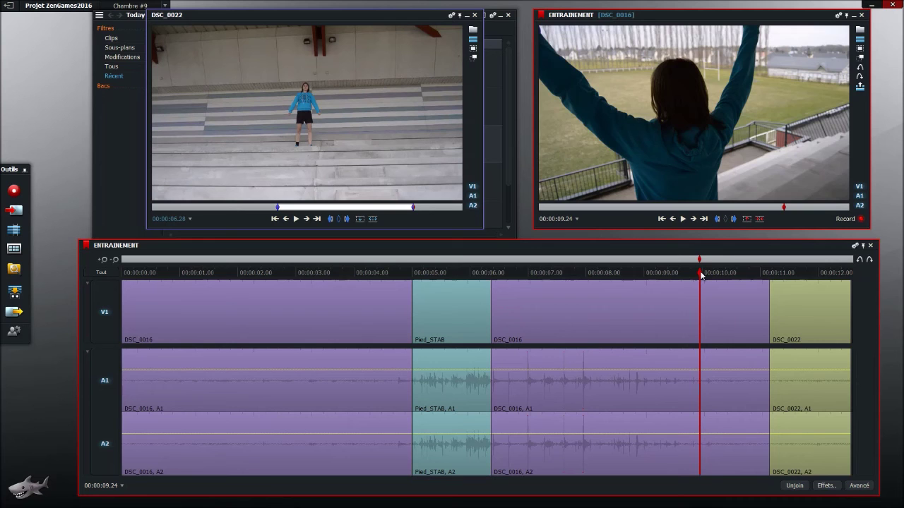
{"action": "key", "text": "space"}
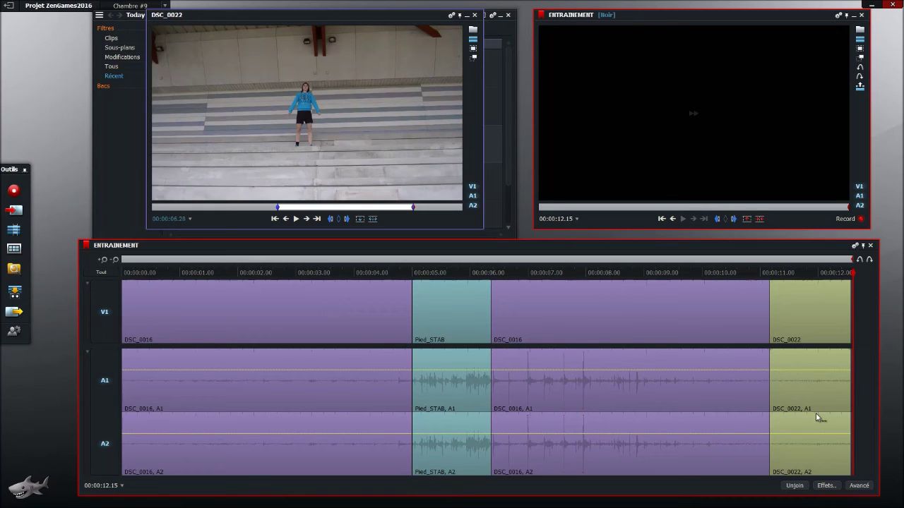
Display the advanced track controls and split the DSC_0016 section after Pied_STAB at 00:00:09.03.
{"action": "left_click", "coordinate": [858, 486]}
{"action": "left_click", "coordinate": [714, 277]}
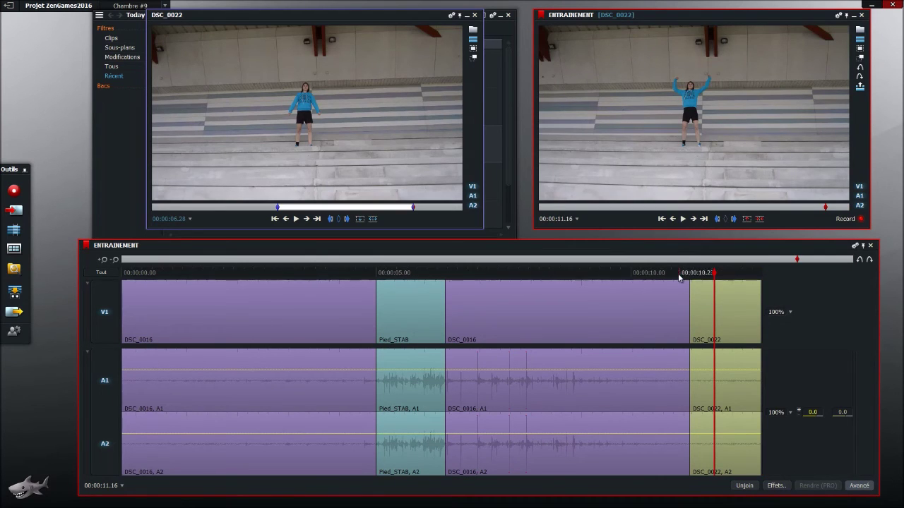
{"action": "left_click_drag", "start_coordinate": [622, 277], "coordinate": [589, 261]}
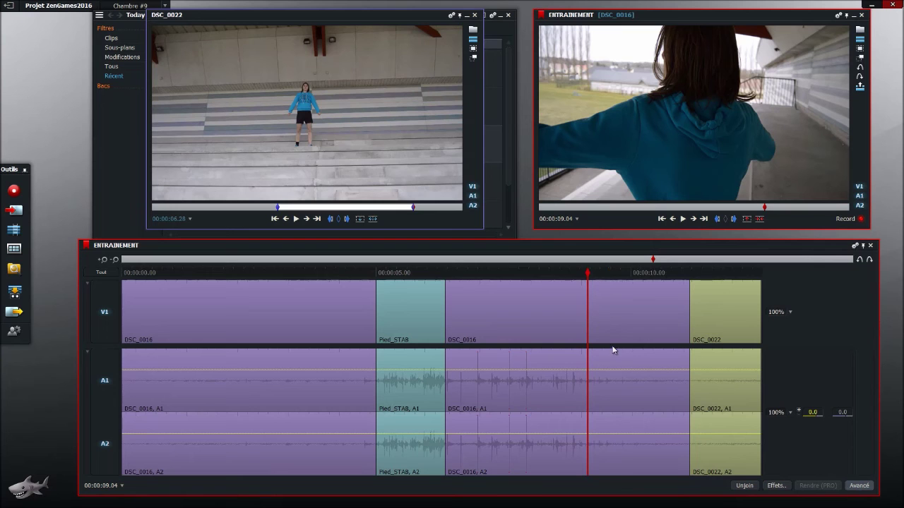
{"action": "left_click_drag", "start_coordinate": [448, 276], "coordinate": [583, 274]}
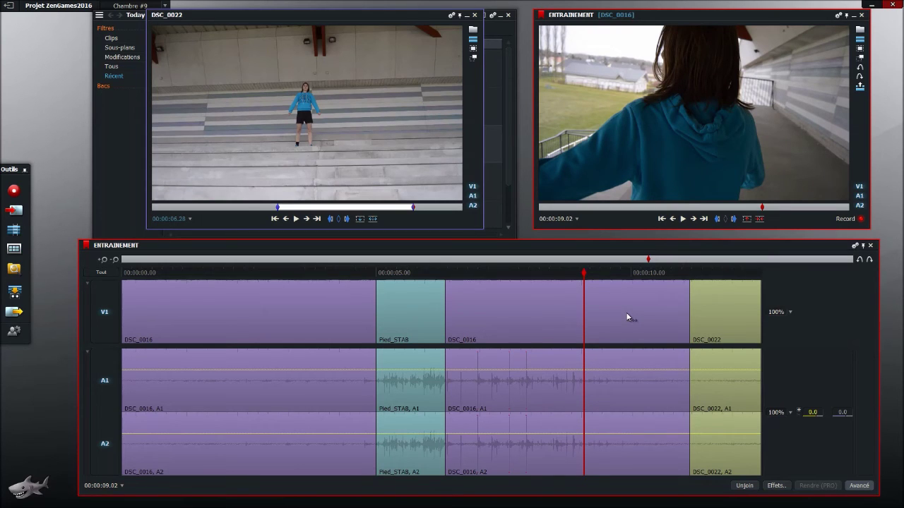
{"action": "left_click", "coordinate": [793, 312]}
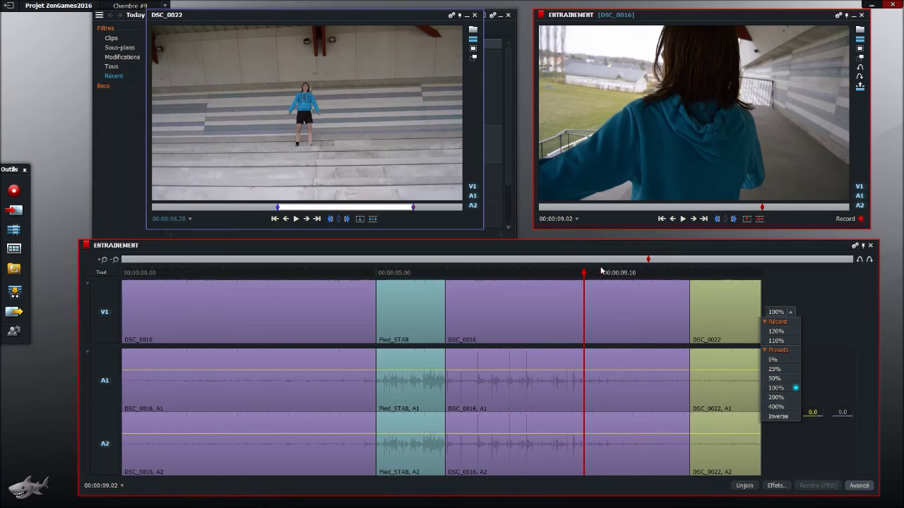
{"action": "left_click_drag", "start_coordinate": [591, 273], "coordinate": [585, 273]}
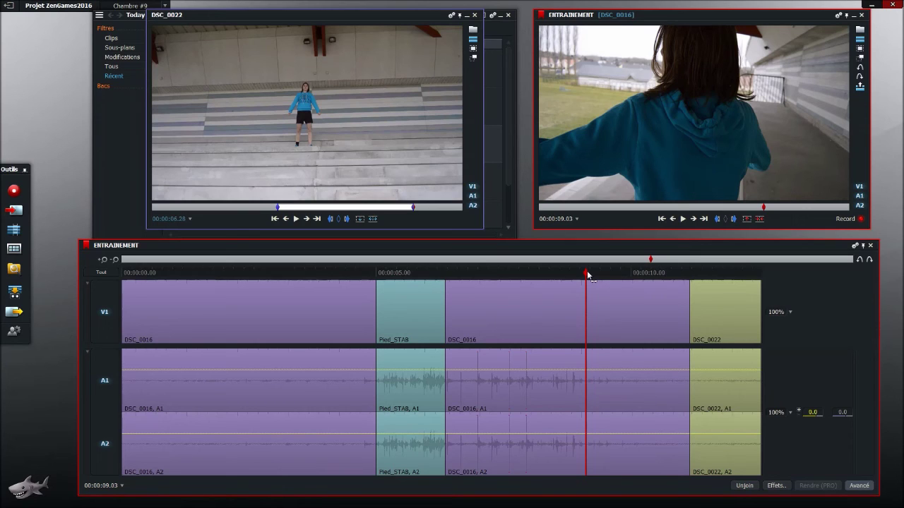
{"action": "key", "text": "c"}
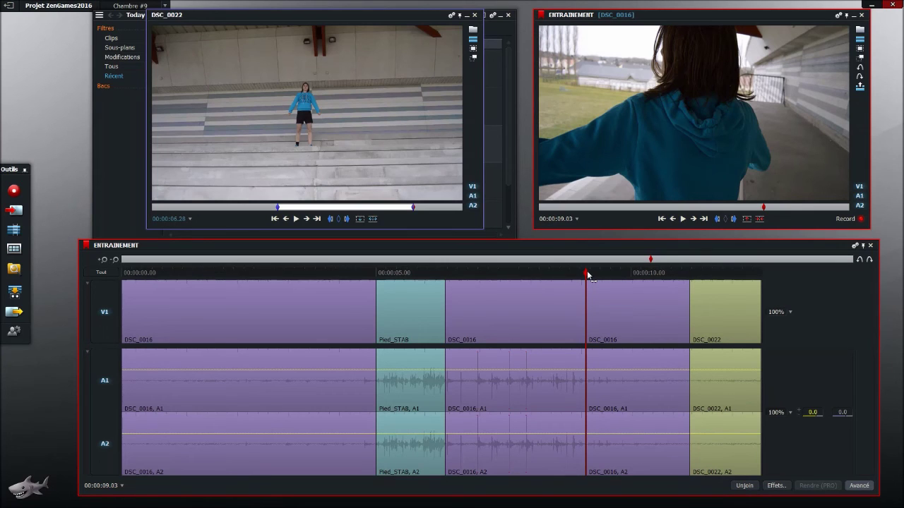
Set the V1 speed of the DSC_0016 section following the new cut to 50%.
{"action": "left_click", "coordinate": [621, 272]}
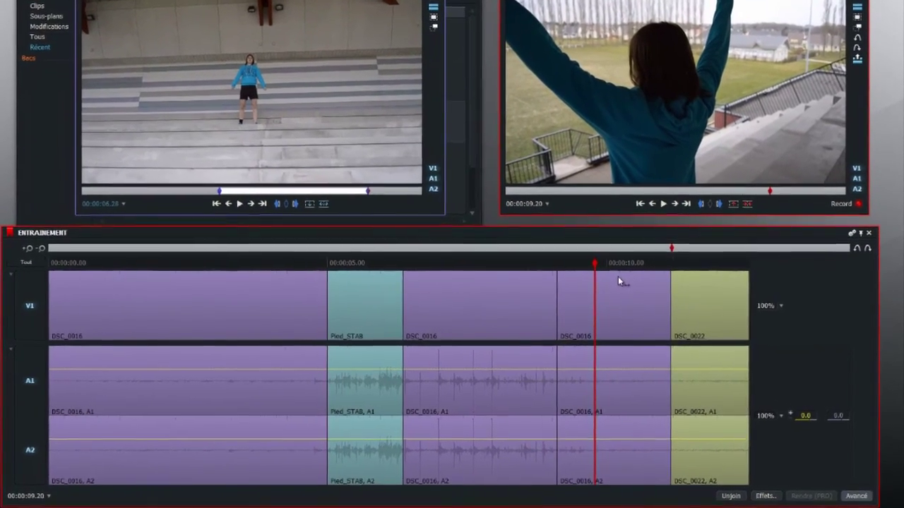
{"action": "left_click", "coordinate": [776, 303]}
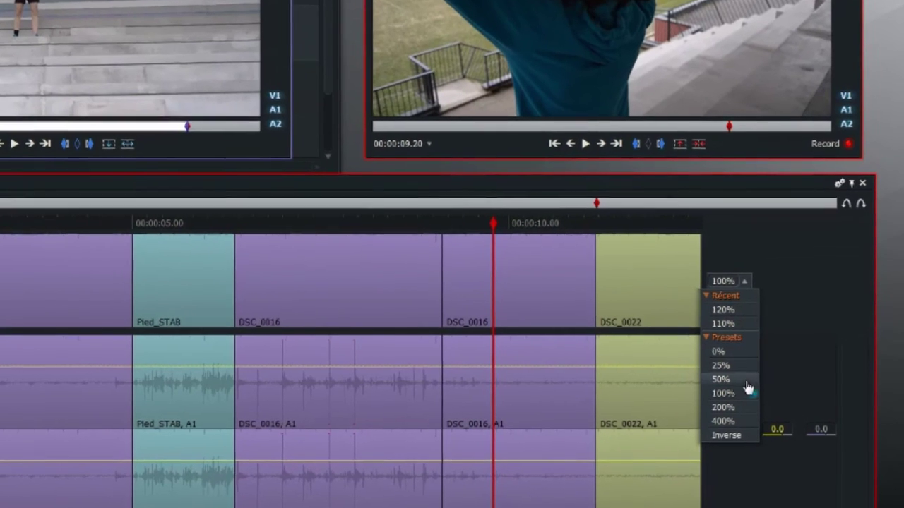
{"action": "left_click", "coordinate": [741, 381]}
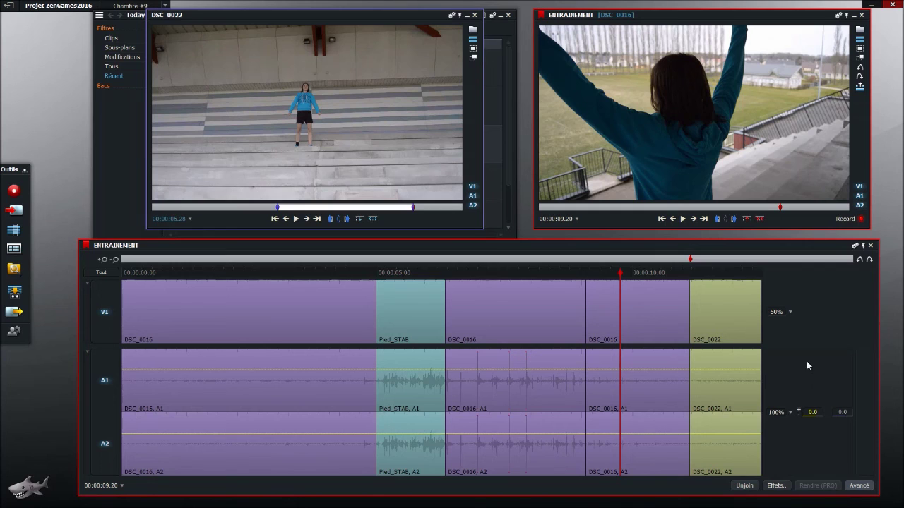
Play the edit from 00:00:08.00 and again from 00:00:08.18 to review the slowed DSC_0016 section.
{"action": "left_click", "coordinate": [528, 272]}
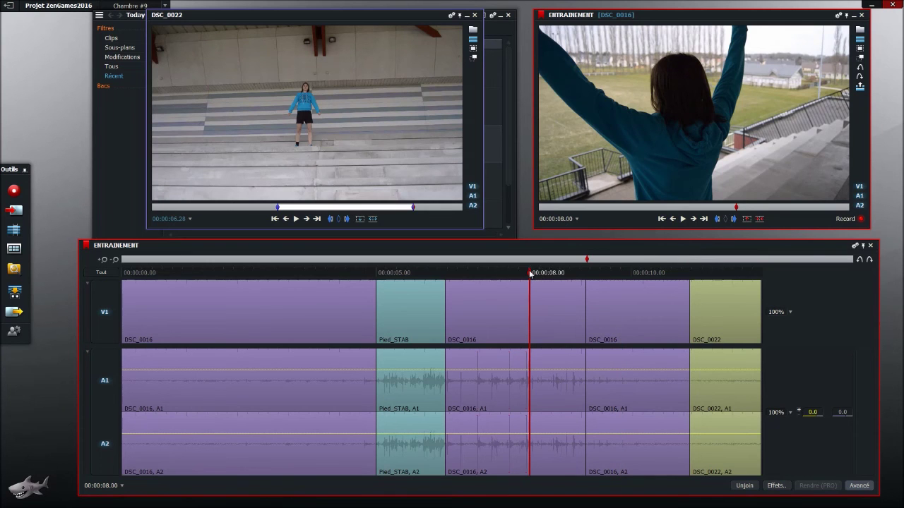
{"action": "key", "text": "space"}
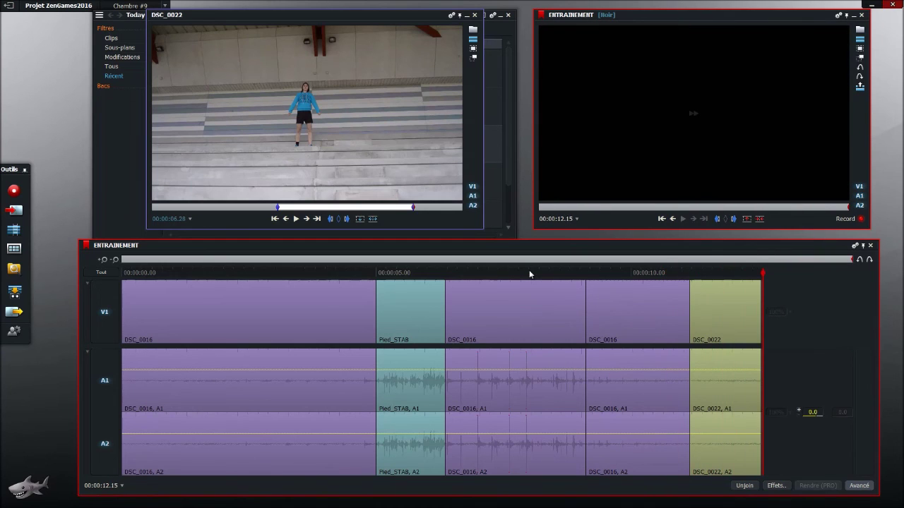
{"action": "left_click", "coordinate": [599, 273]}
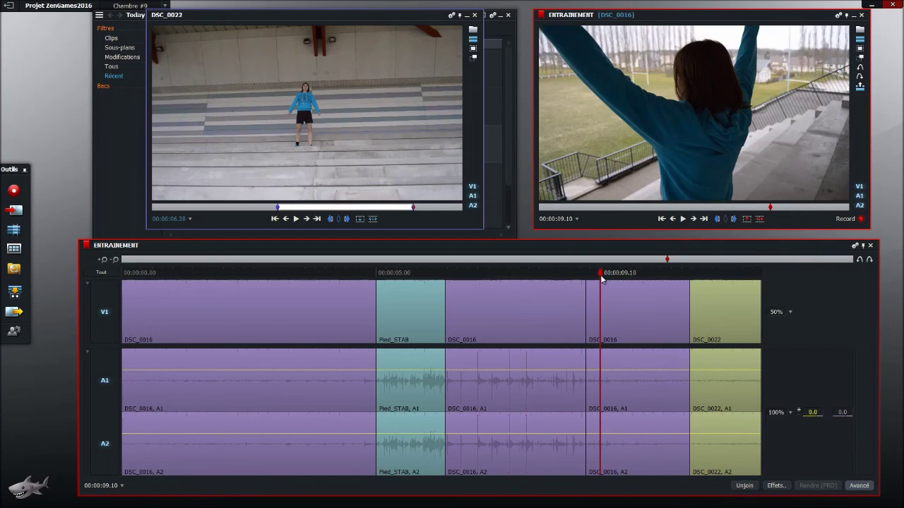
{"action": "left_click", "coordinate": [566, 273]}
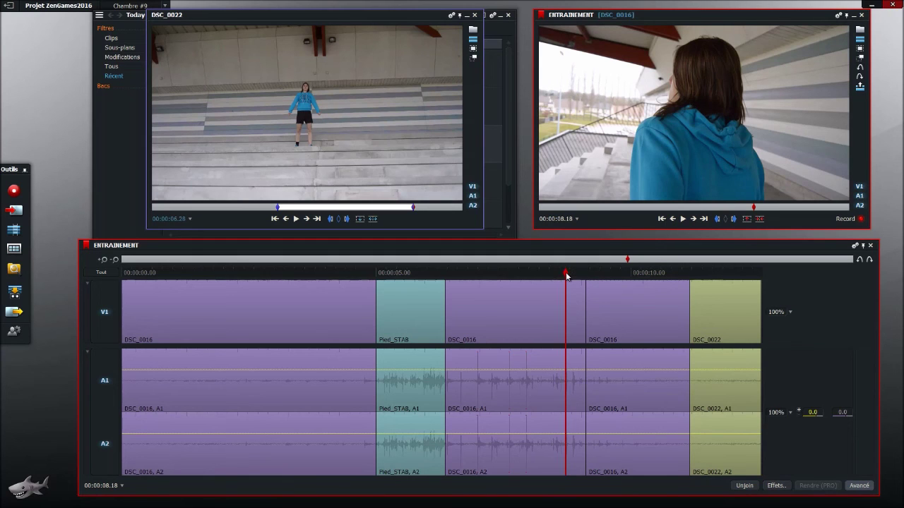
{"action": "key", "text": "space"}
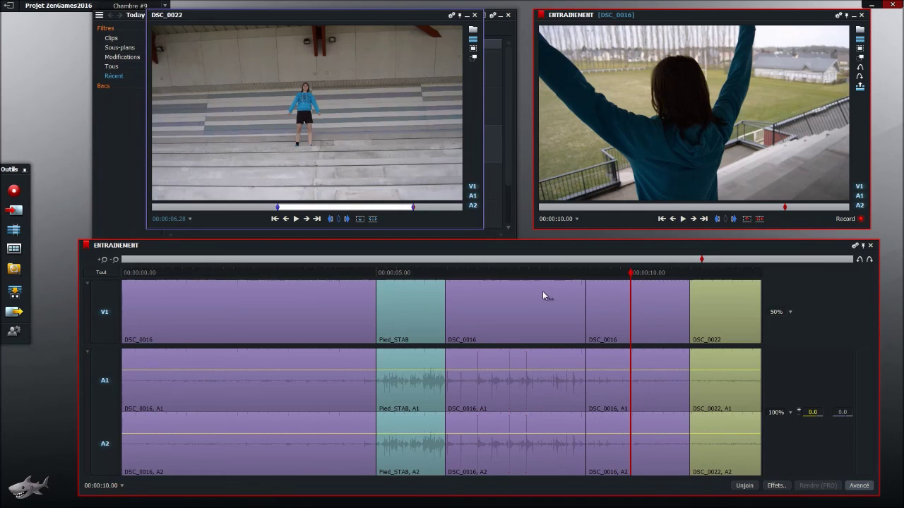
Lengthen the slowed DSC_0016 section by about 20 frames at its opening cut and play the edit from 00:00:07.14.
{"action": "left_click", "coordinate": [593, 307]}
{"action": "left_click_drag", "start_coordinate": [596, 312], "coordinate": [635, 303]}
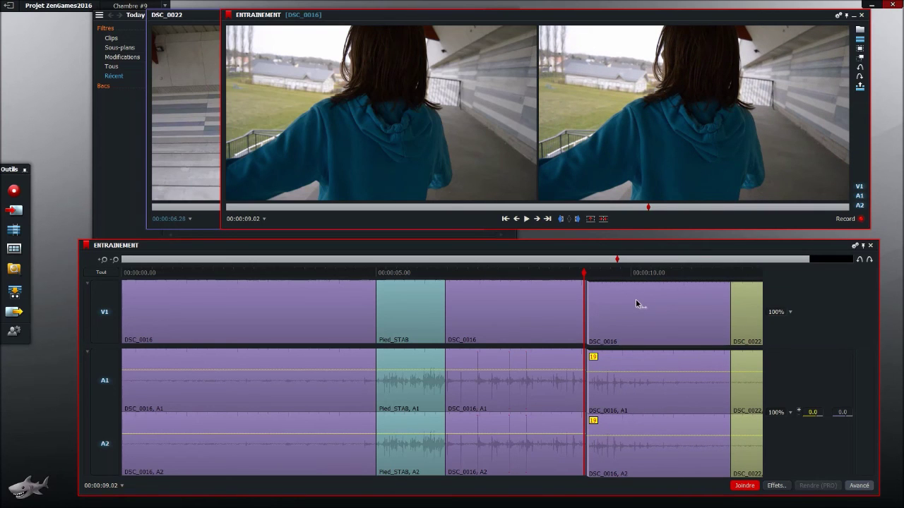
{"action": "left_click_drag", "start_coordinate": [634, 304], "coordinate": [636, 304]}
{"action": "left_click", "coordinate": [636, 300]}
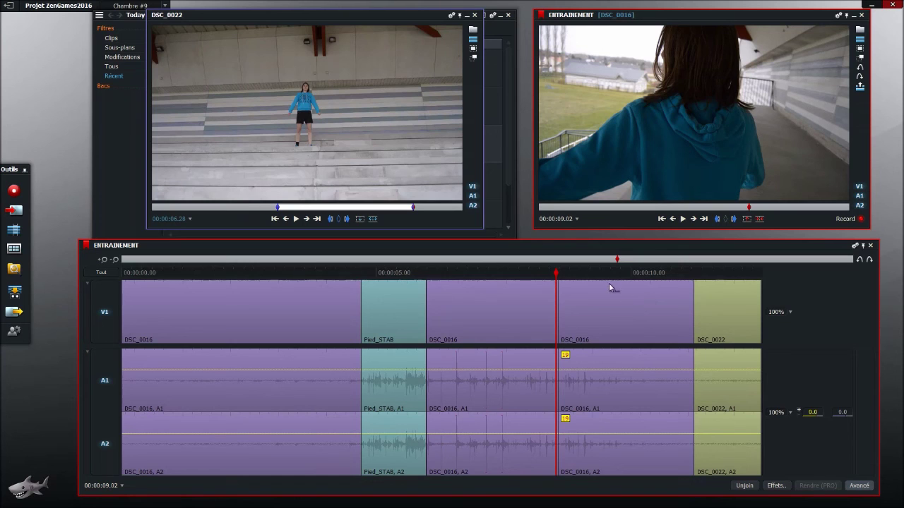
{"action": "left_click", "coordinate": [483, 277]}
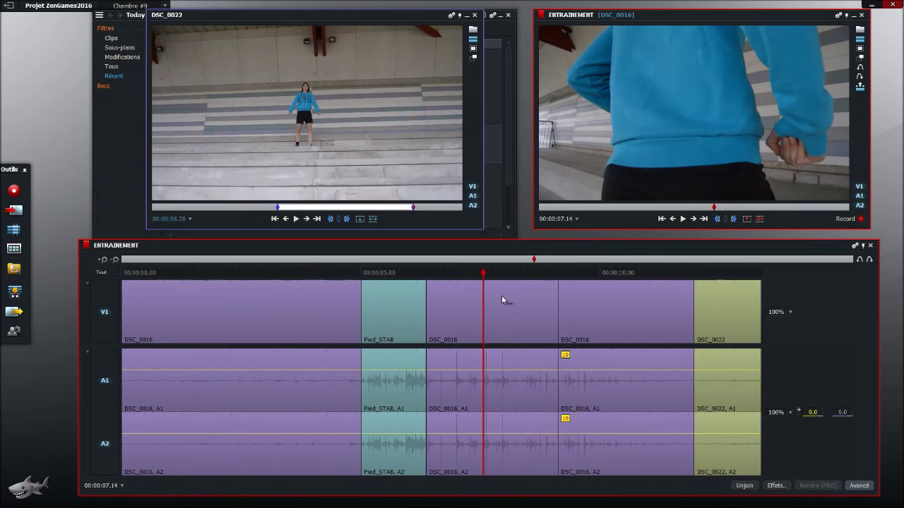
{"action": "key", "text": "space"}
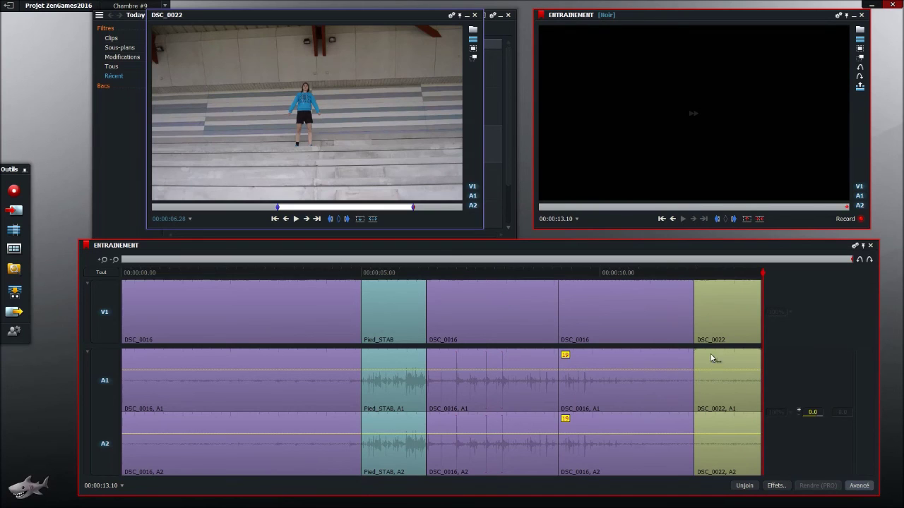
Set the V1 speed of the closing DSC_0022 section to 50% and play the edit from 00:00:10.12.
{"action": "left_click", "coordinate": [716, 273]}
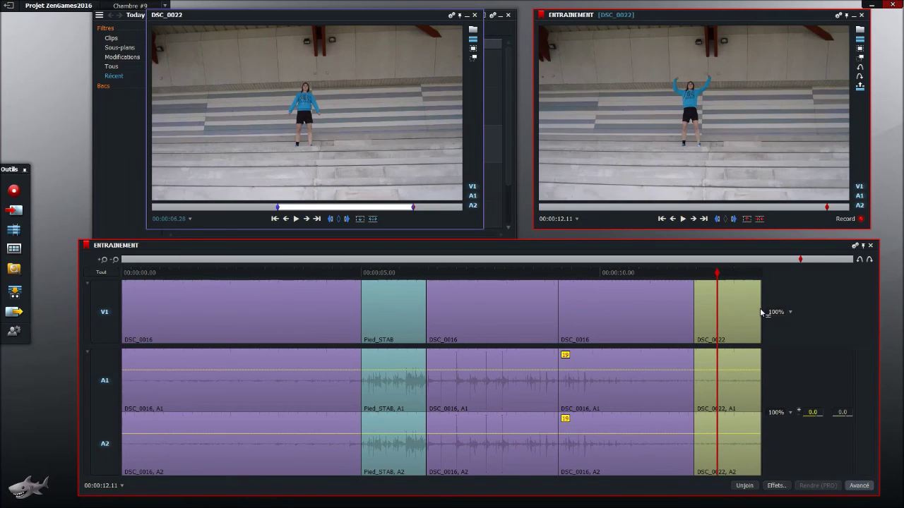
{"action": "left_click", "coordinate": [790, 312]}
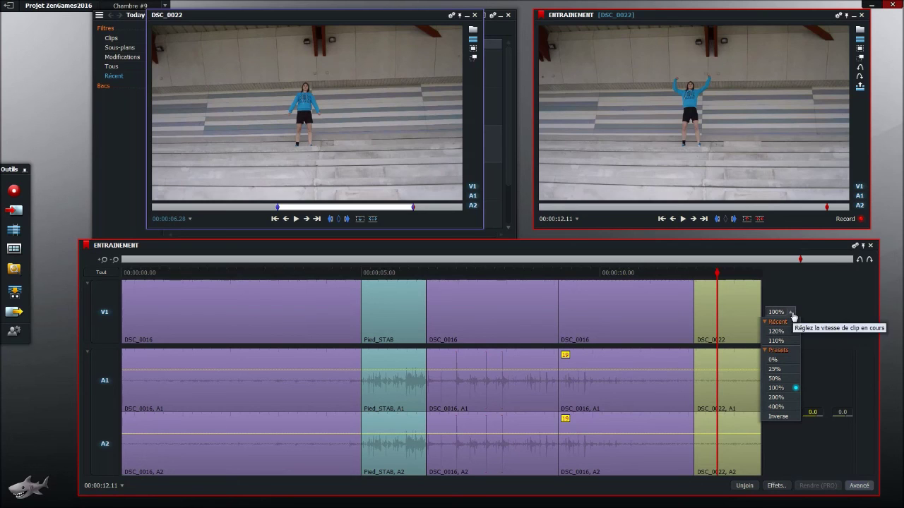
{"action": "left_click", "coordinate": [785, 379]}
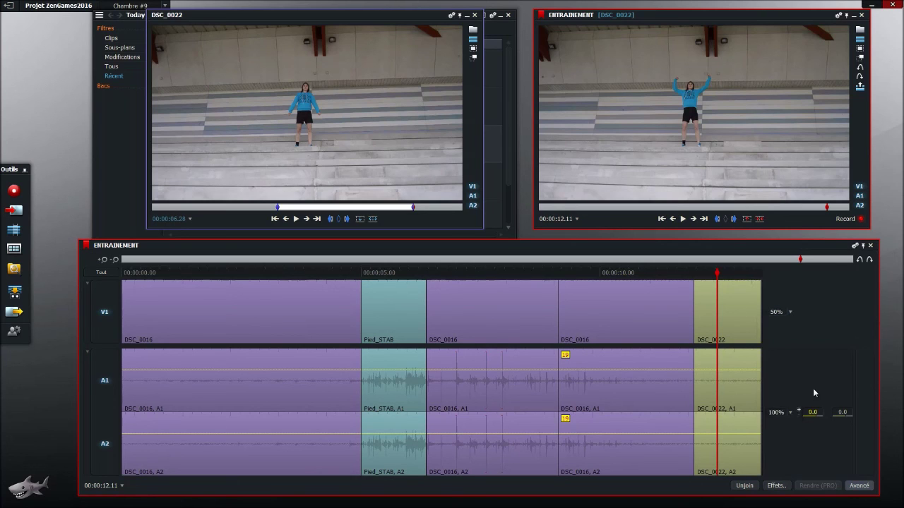
{"action": "left_click", "coordinate": [624, 273]}
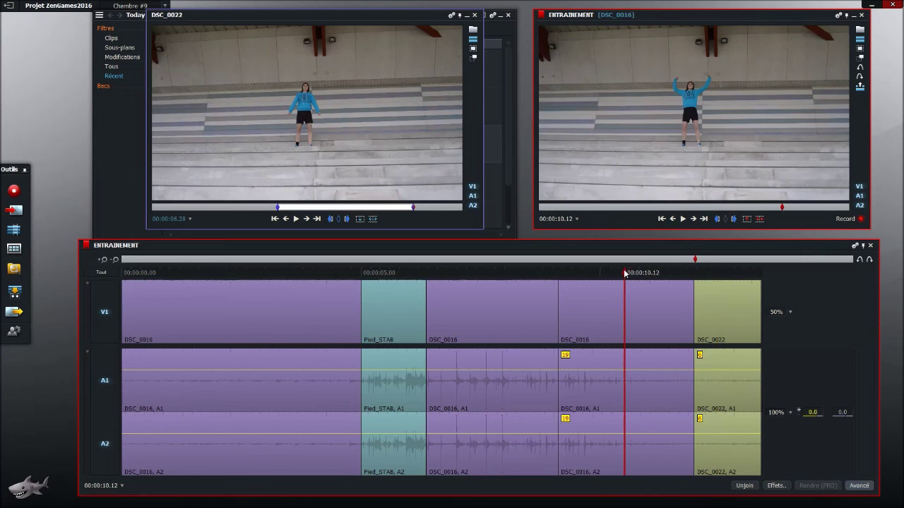
{"action": "key", "text": "space"}
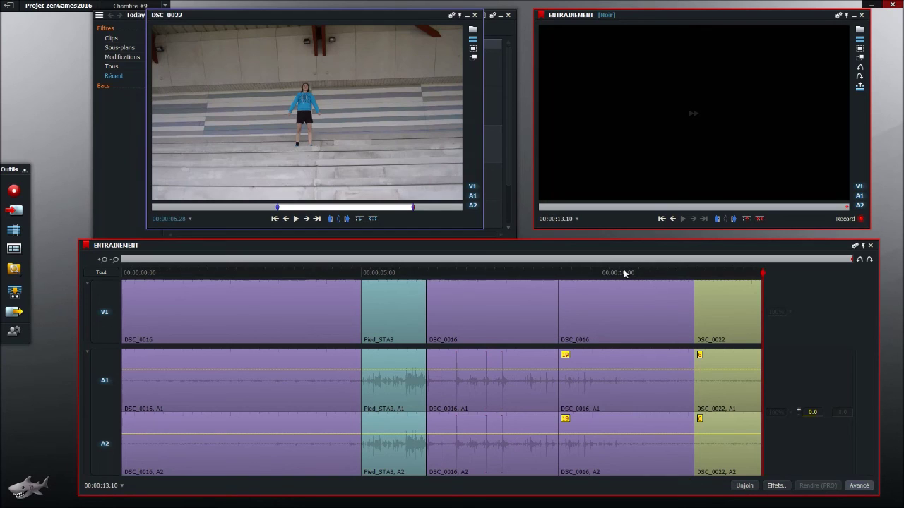
Deselect the V1 video track of the ENTRAINEMENT edit, leaving only audio tracks A1 and A2 selected.
{"action": "left_click", "coordinate": [109, 316]}
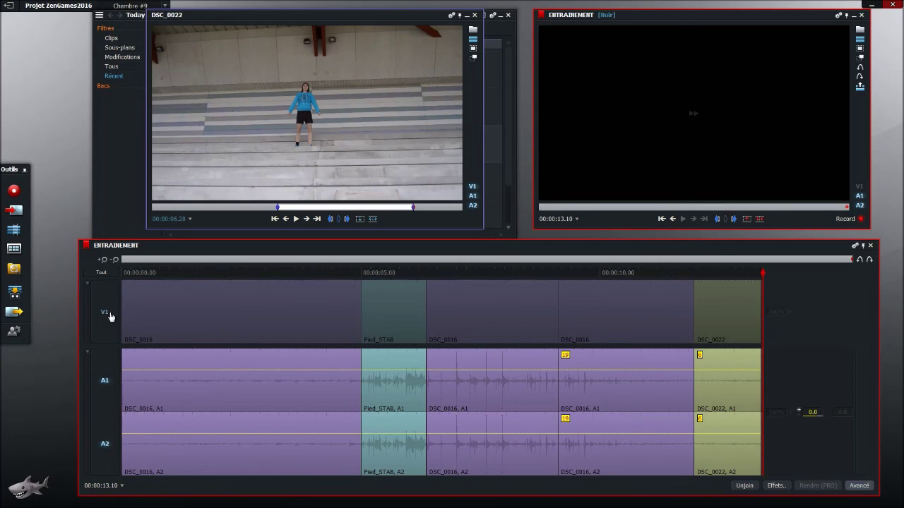